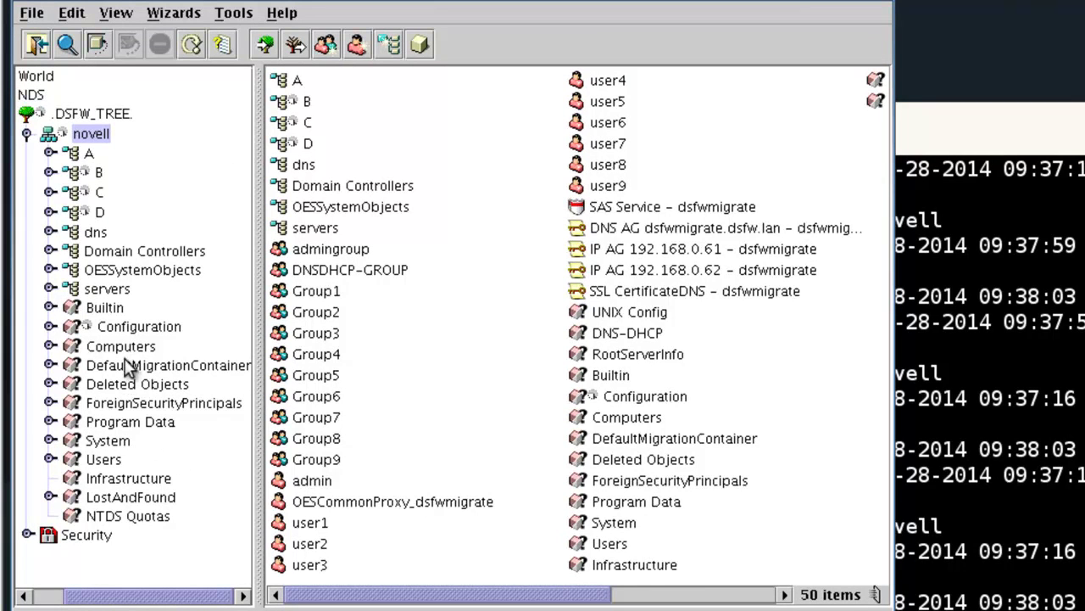
- Expand Configuration > Sites > Default-First-Site-Name > Servers and open DSFW1 to show its NTDS Settings
left_click(133, 331)
left_click(50, 326)
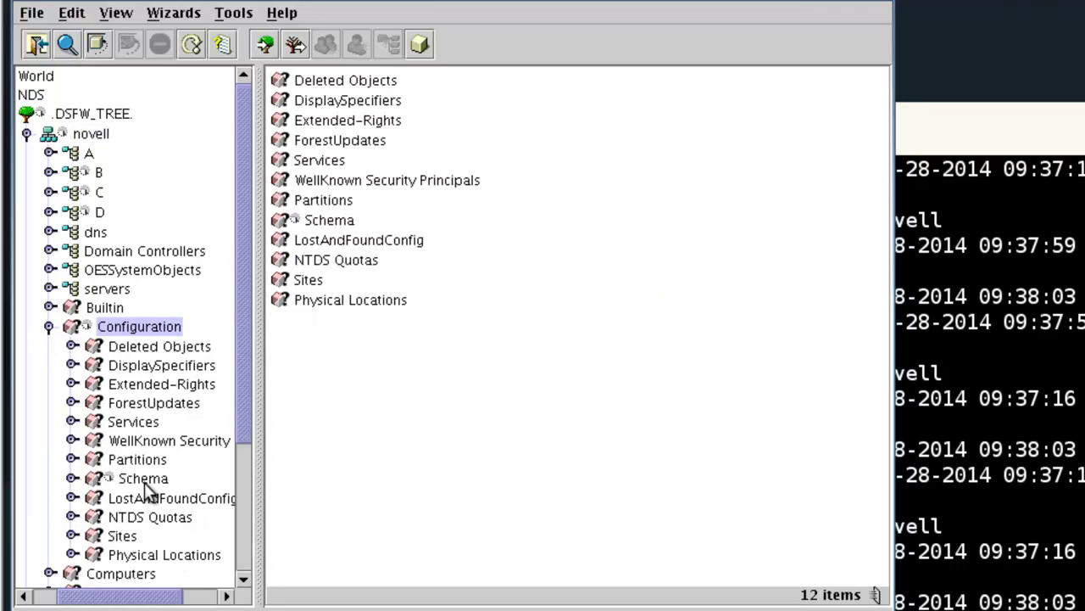
left_click(126, 536)
left_click(73, 537)
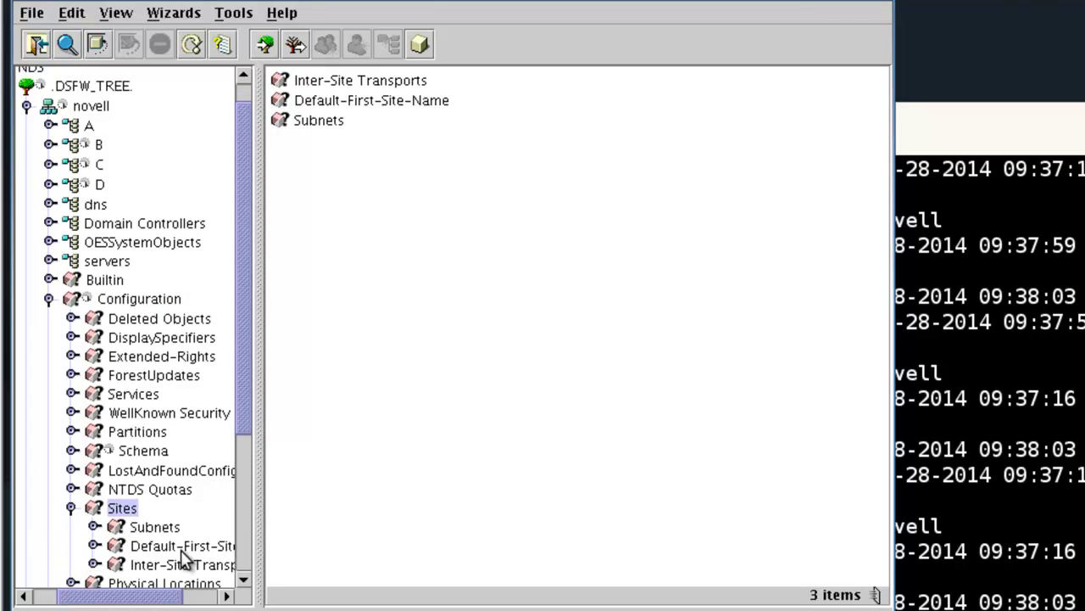
left_click(181, 549)
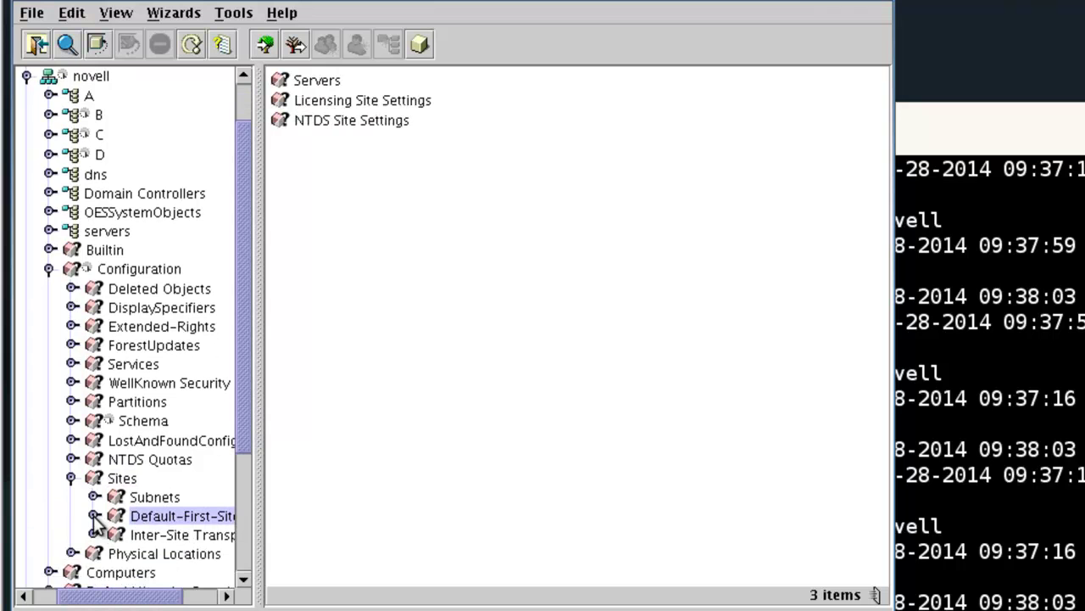
left_click(95, 516)
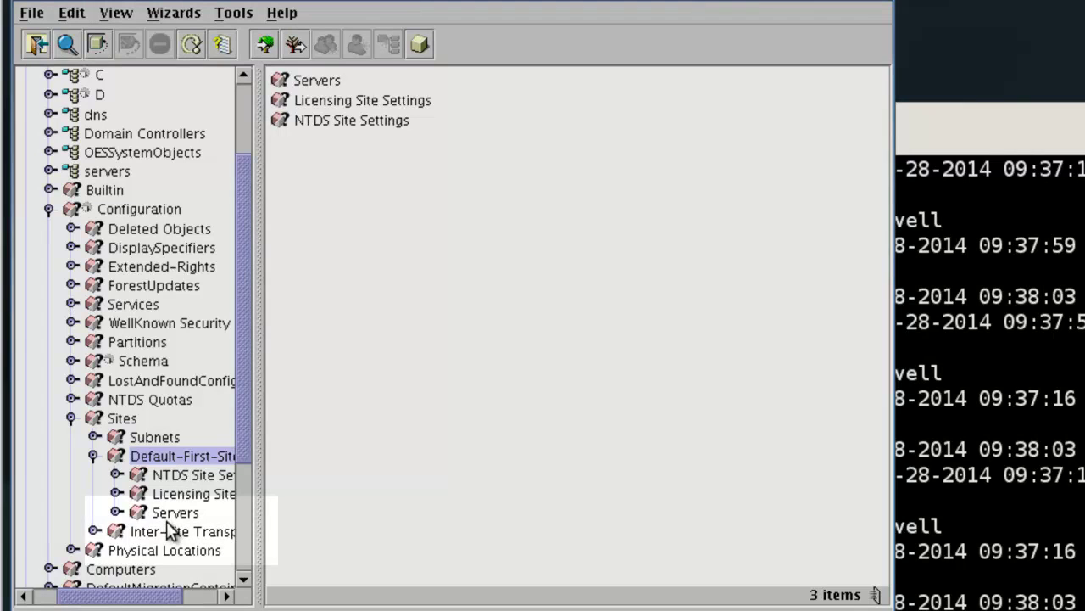
left_click(168, 514)
left_click(116, 512)
left_click(165, 533)
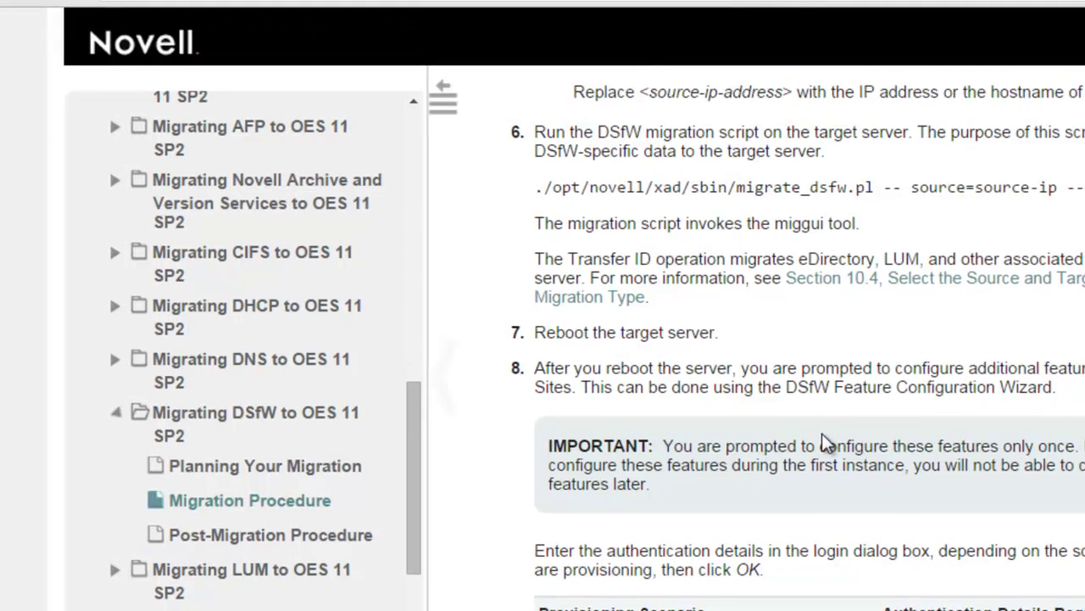
- Scroll the Migration Procedure page down to step 8 about the Feature Configuration Wizard
scroll(555, 240, "down", 3)
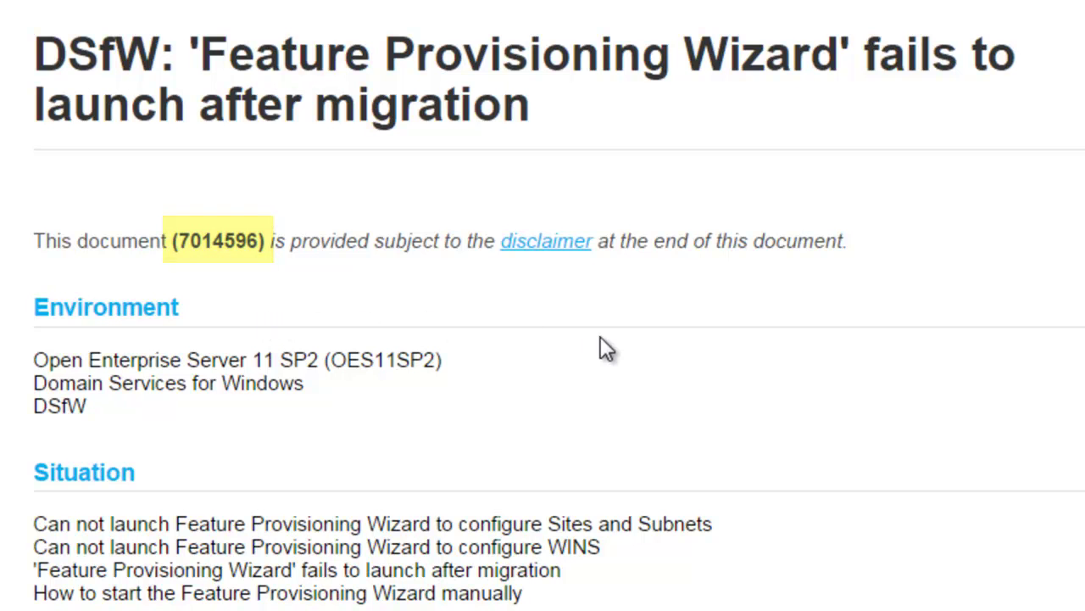
- Scroll to the TID's Resolution and highlight the LAUNCH_CONFIG_WIZARD variable name
scroll(602, 339, "down", 3)
scroll(602, 339, "down", 2)
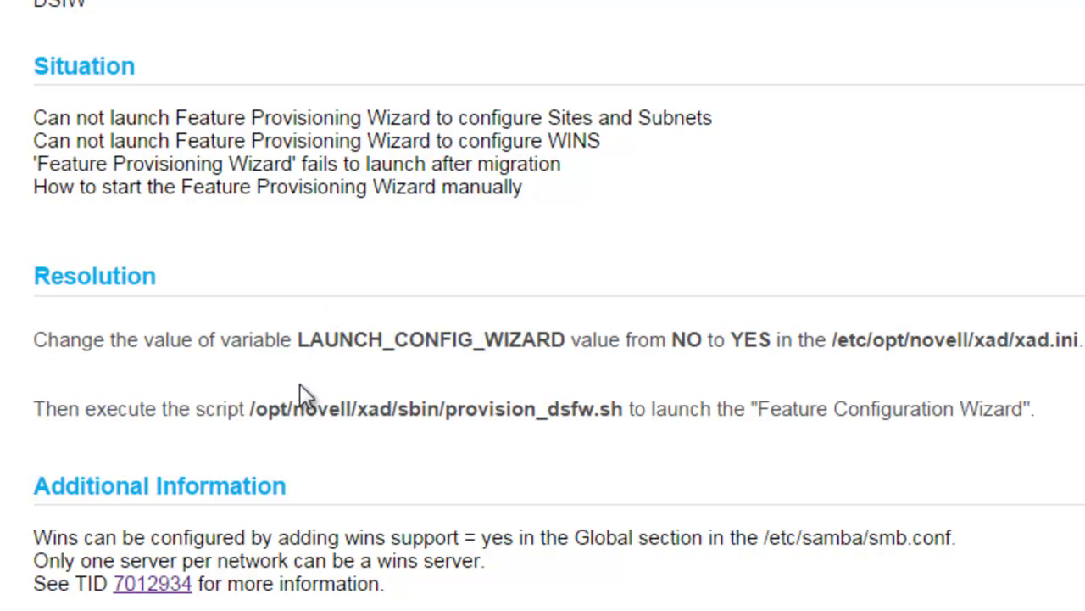
left_click_drag(299, 339, 566, 339)
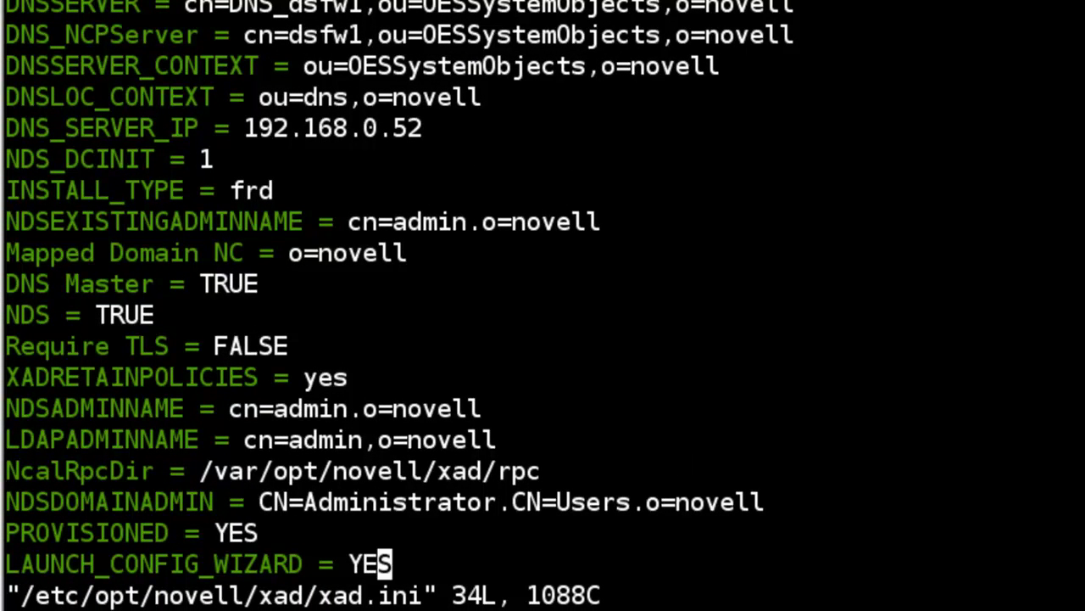
- Check in vi that the LAUNCH_CONFIG_WIZARD line in xad.ini reads YES
key("Left")
key("Right")
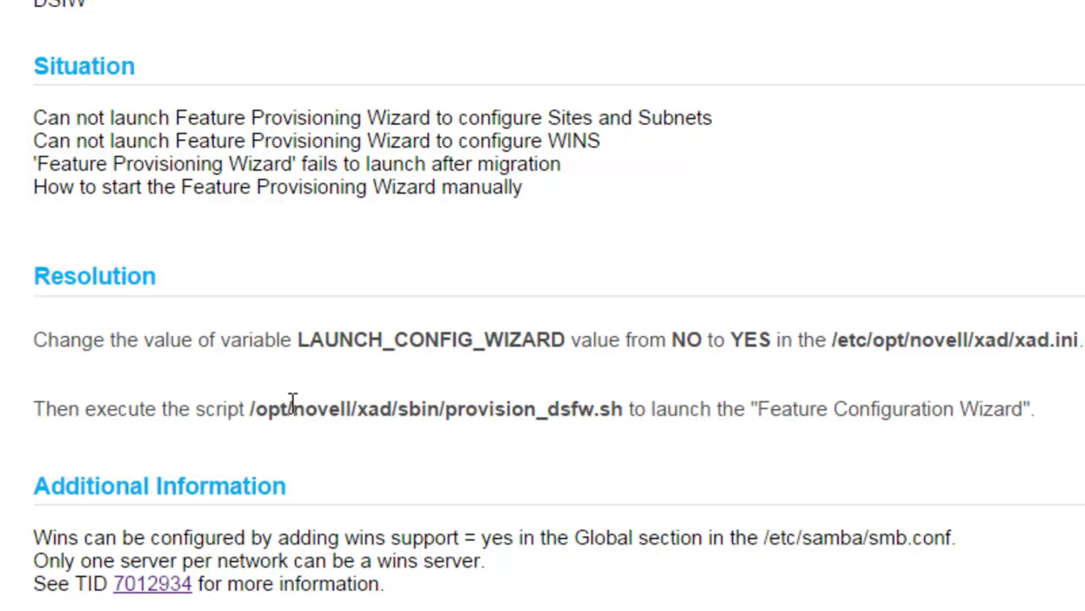
- Copy the /opt/novell/xad/sbin/provision_dsfw.sh path from the TID and run it in the terminal
left_click_drag(247, 410, 628, 410)
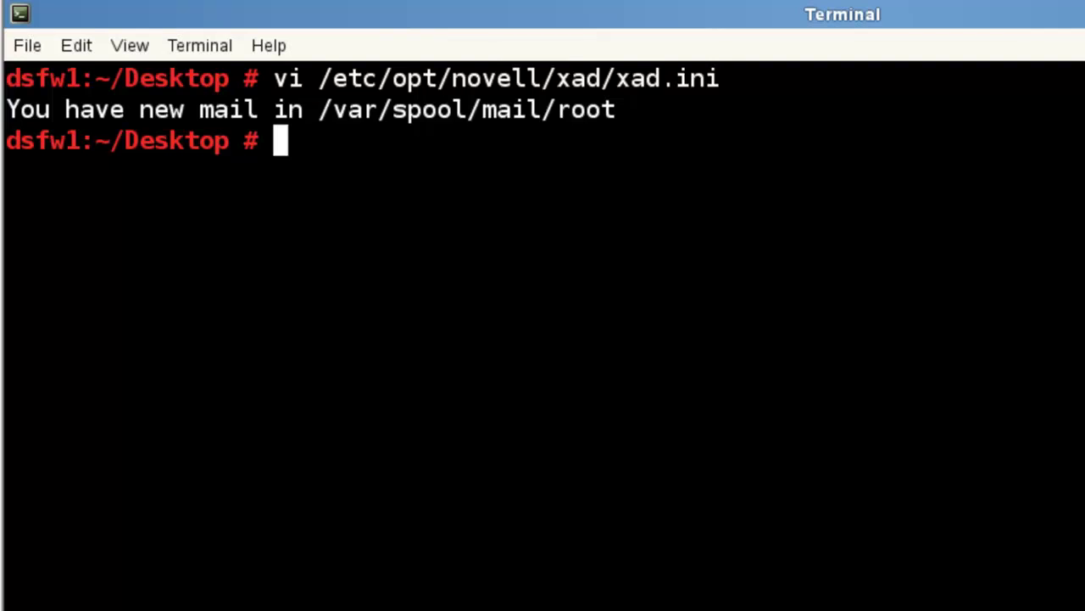
type("/opt/novell/xad/sbin/provision_dsfw.sh")
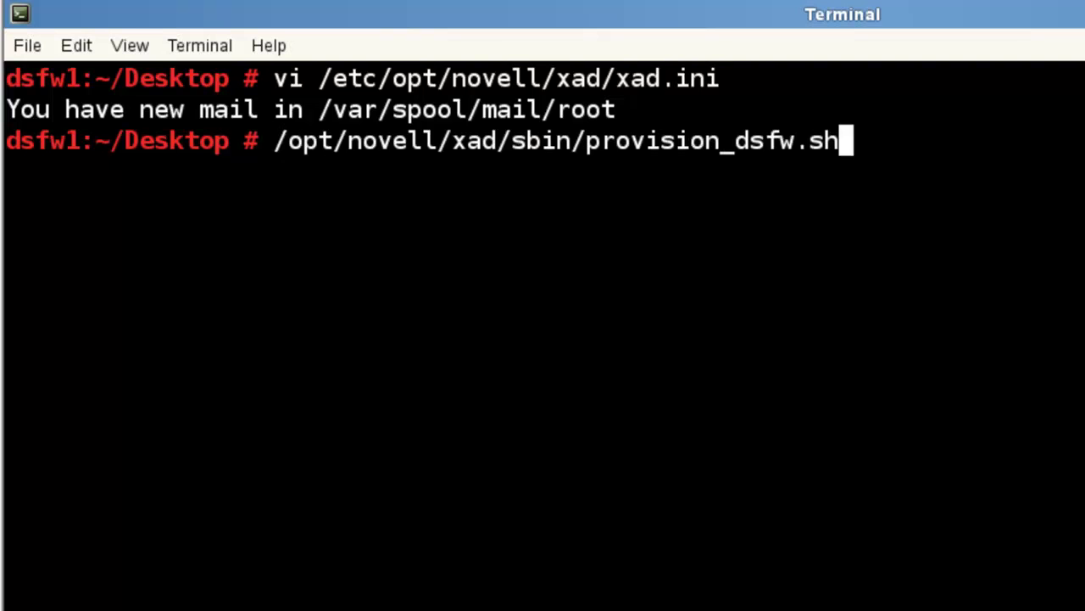
key("Return")
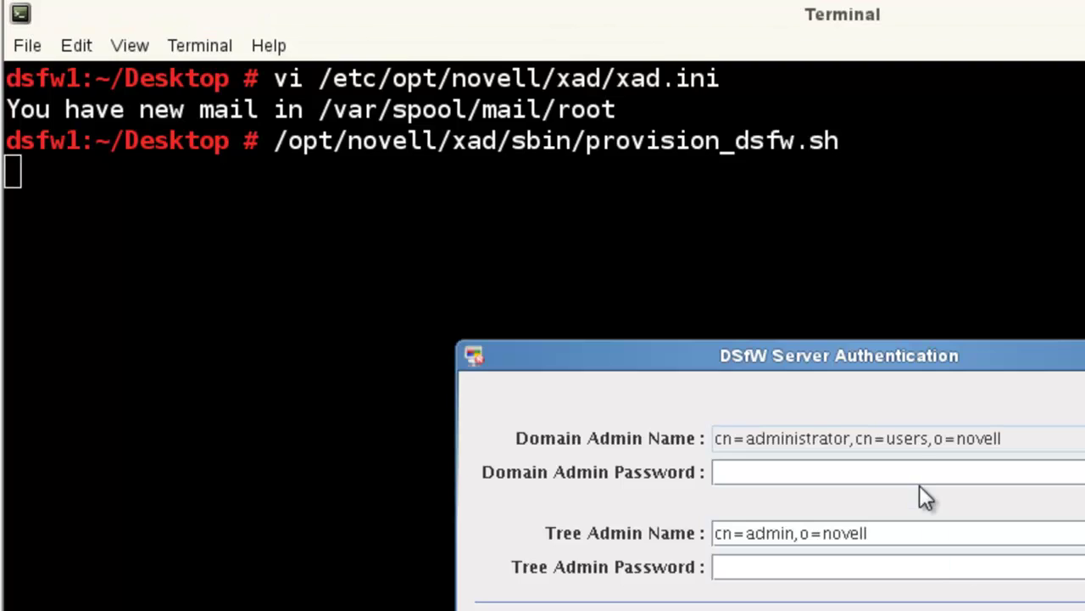
- Enter the domain and tree admin passwords in DSfW Server Authentication and confirm with OK
type("novell")
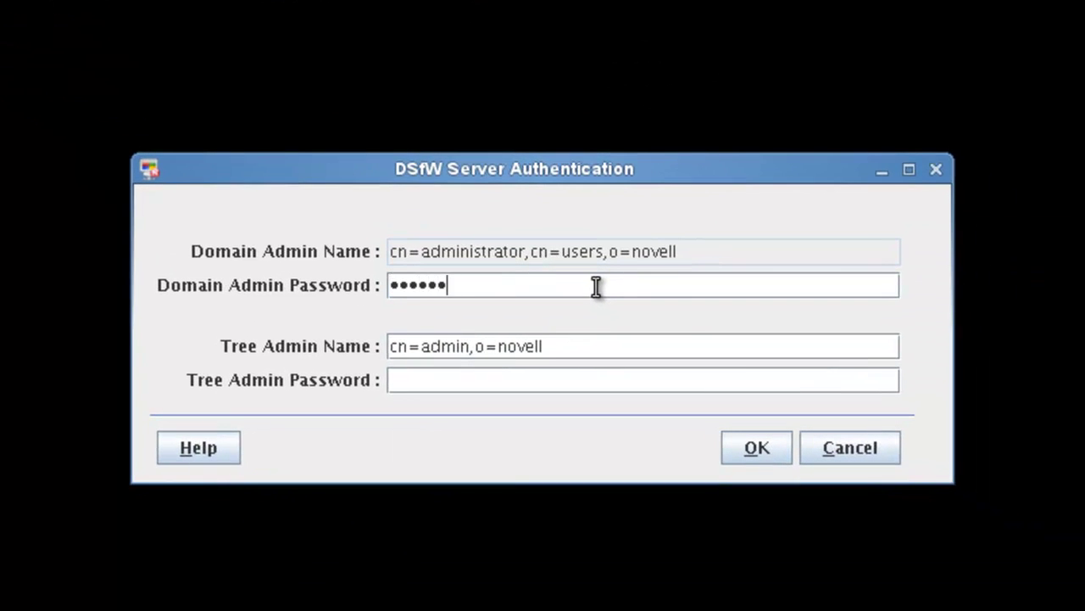
key("Tab")
type("novell")
left_click(755, 449)
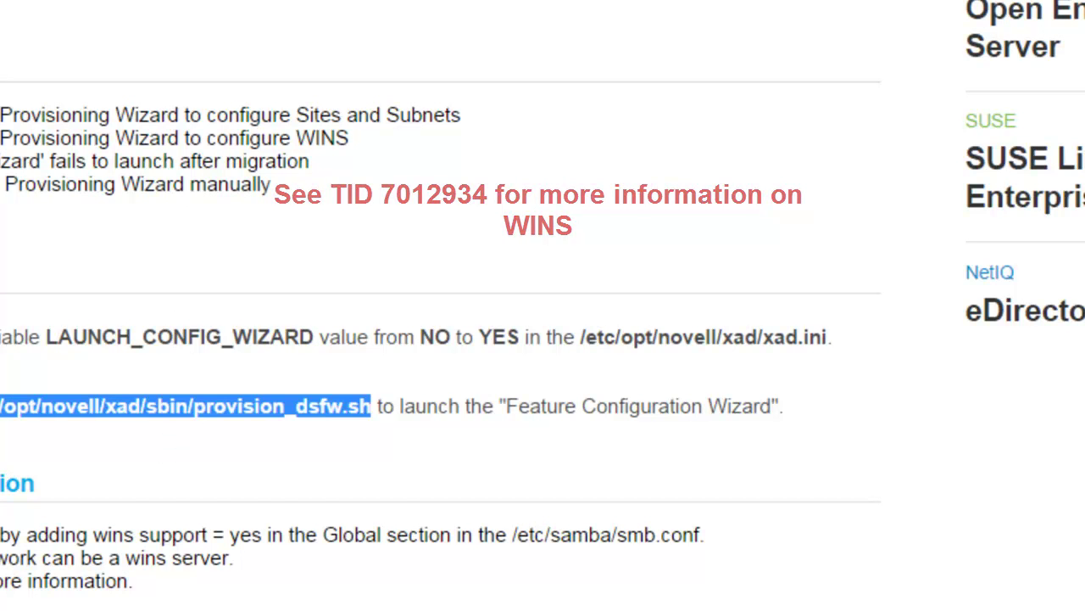
- Read TID 7012934's netbios name query command, then scroll down to Enabling Wins Support
scroll(441, 339, "up", 10)
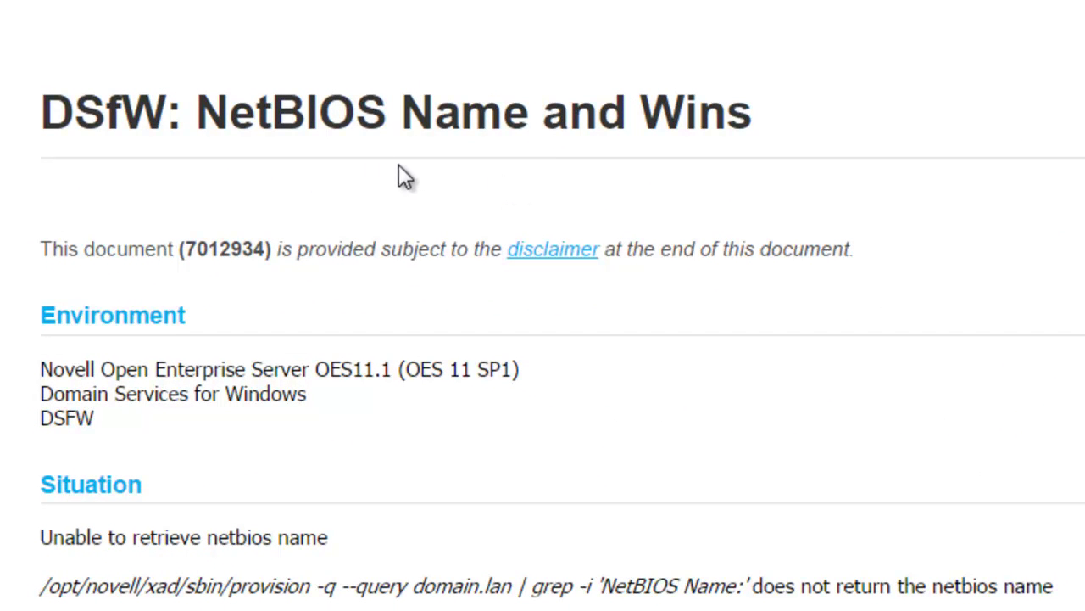
scroll(444, 163, "down", 5)
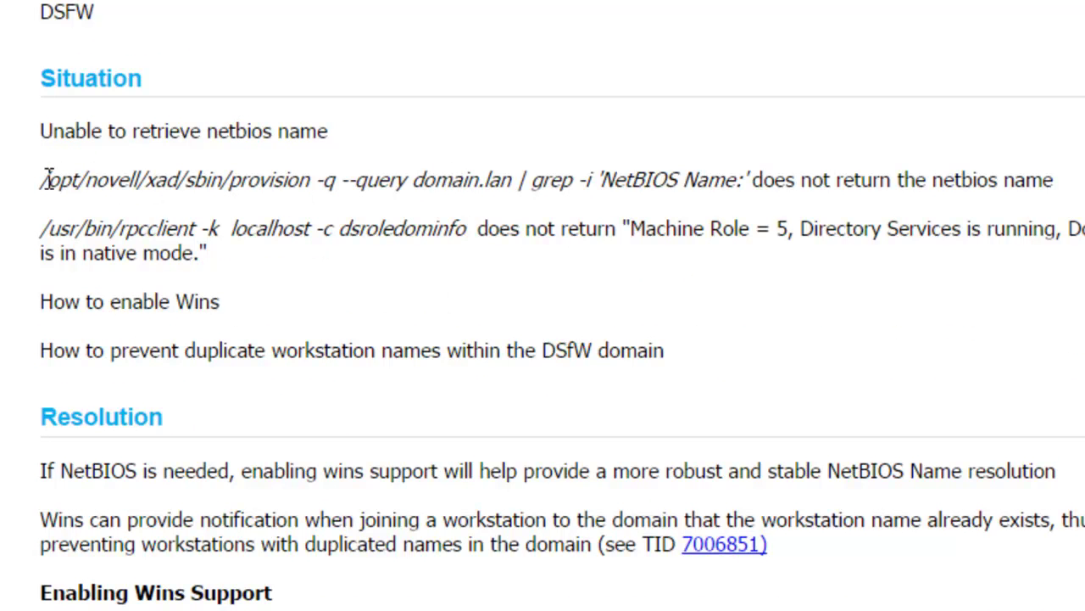
left_click_drag(40, 180, 746, 180)
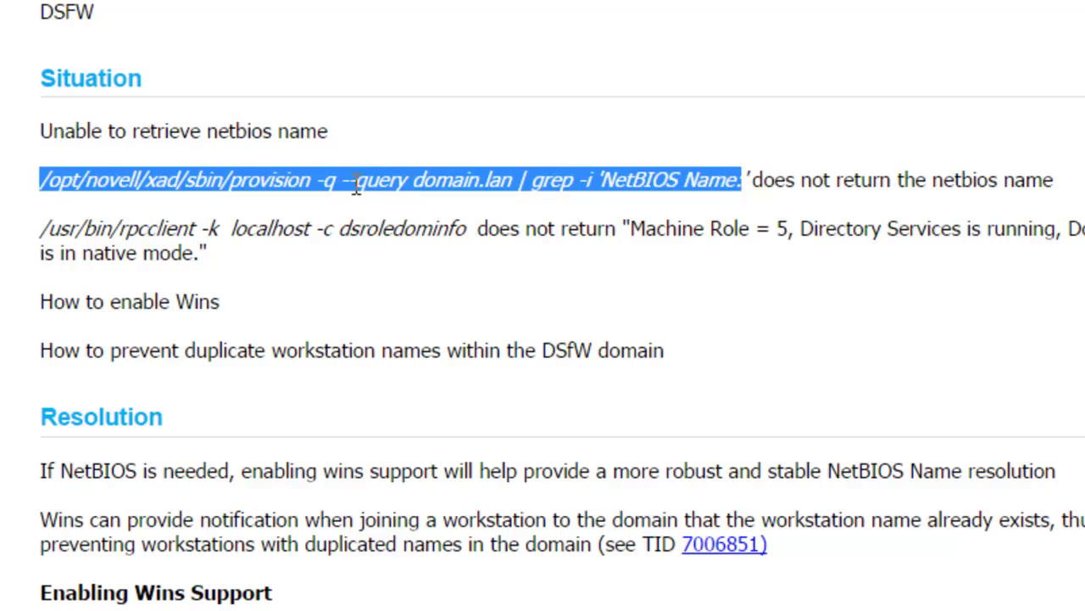
left_click(457, 186)
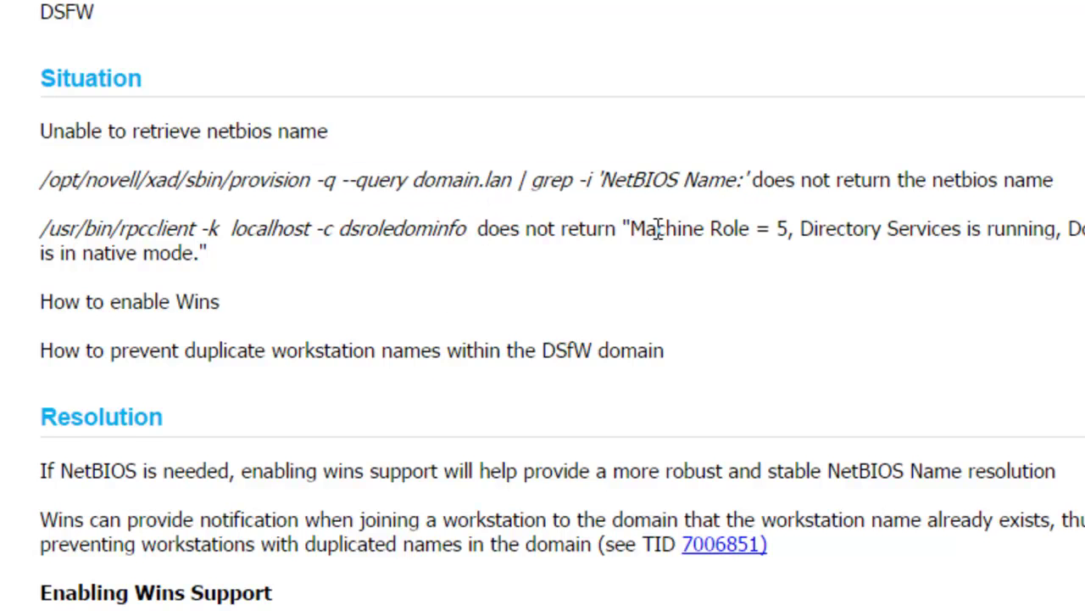
scroll(659, 229, "down", 3)
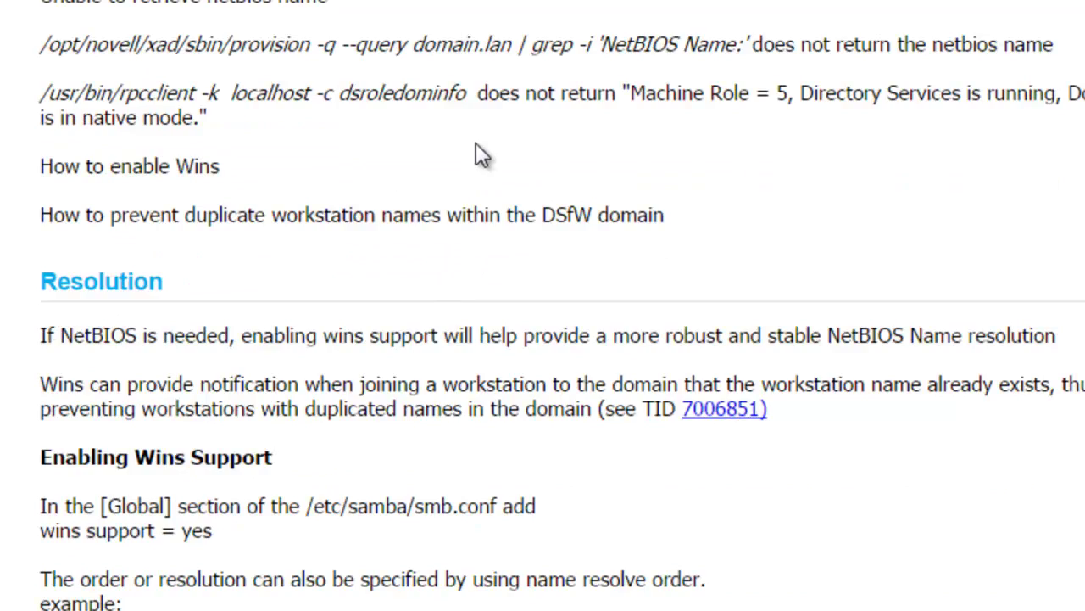
scroll(477, 144, "down", 6)
scroll(477, 144, "down", 2)
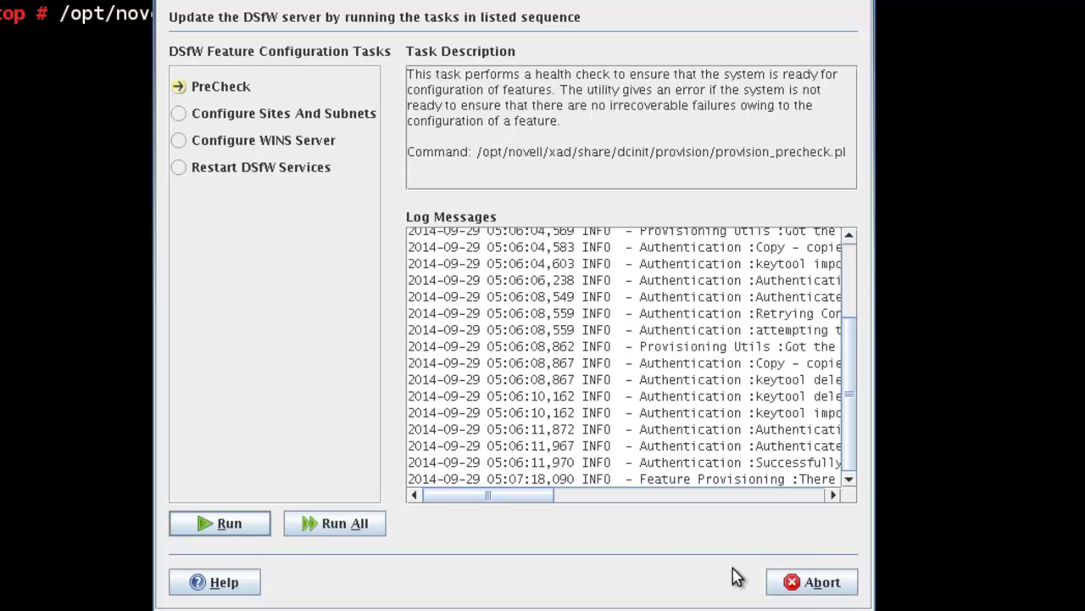
- Abort the DSfW Feature Configuration Wizard without running its tasks
left_click(793, 583)
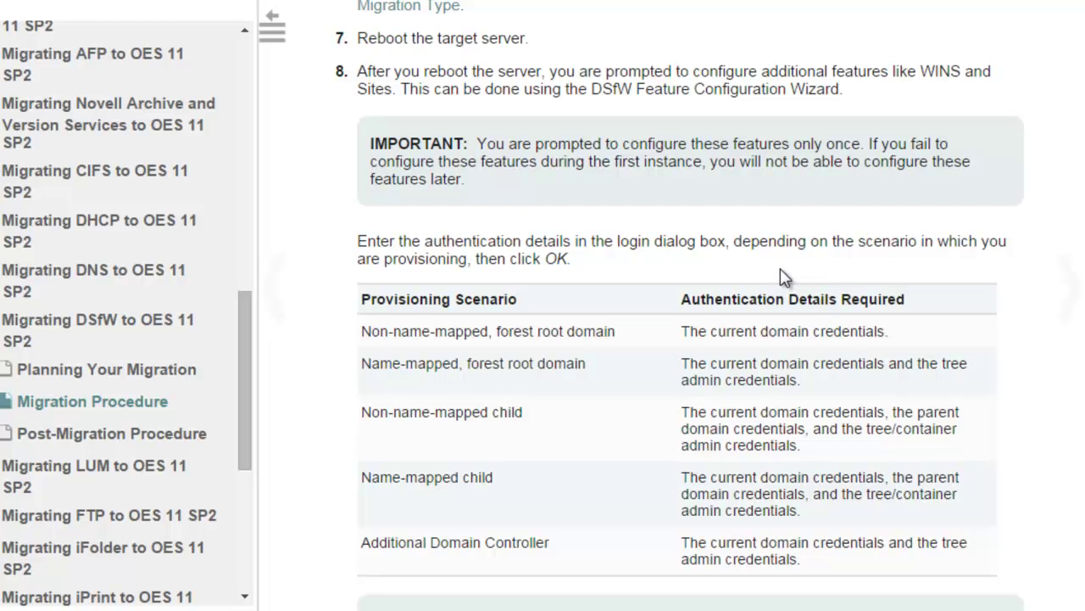
- Run 'xadcntrl validate' to check the DSfW and dependent services
scroll(782, 276, "down", 4)
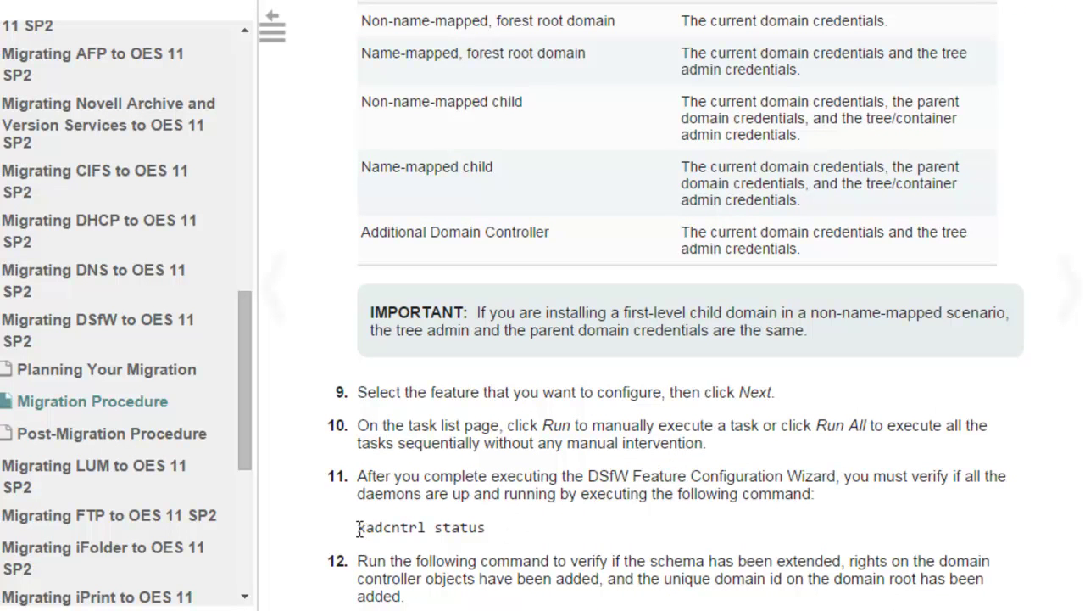
left_click_drag(357, 526, 487, 527)
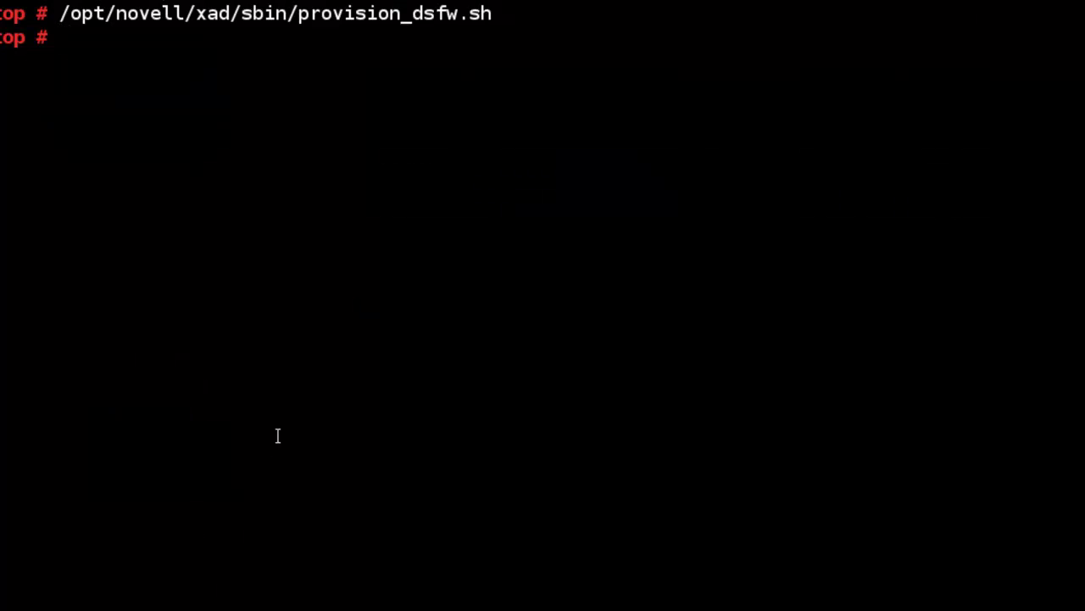
type("xad")
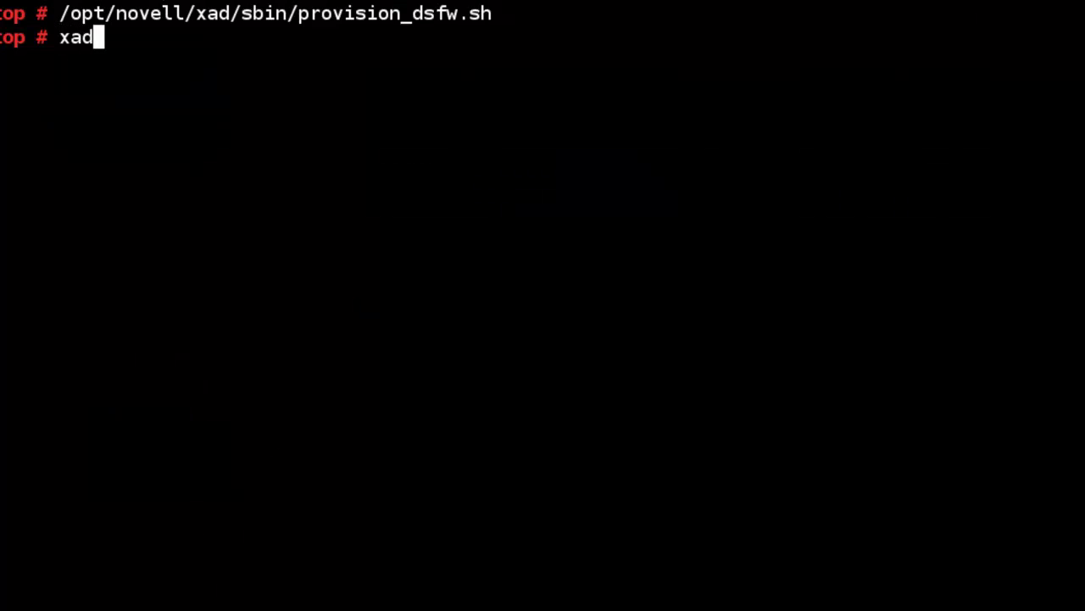
type("cntrl val")
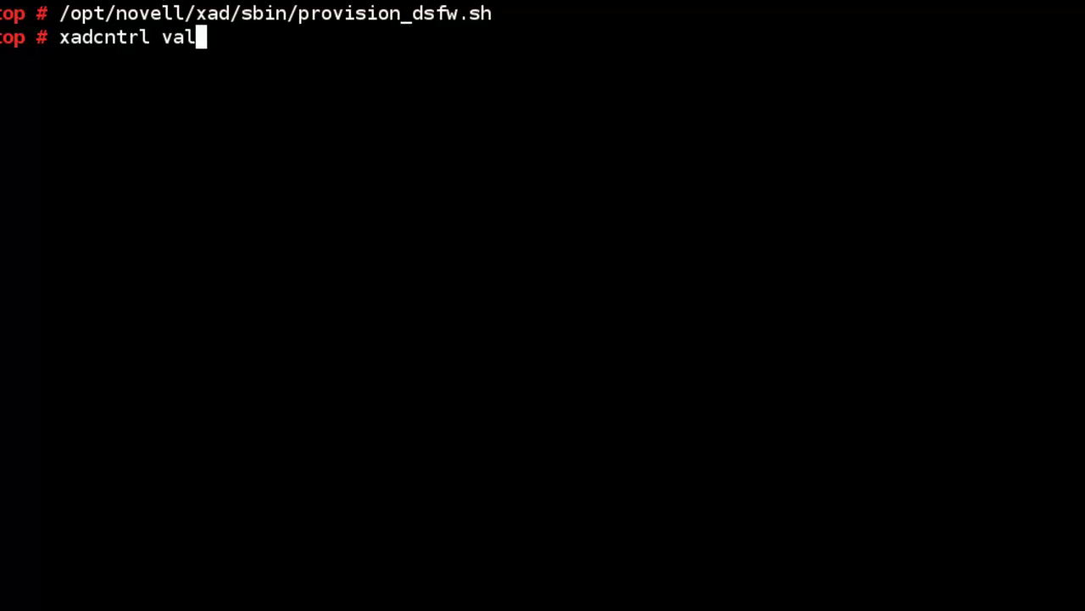
type("idate")
key("Return")
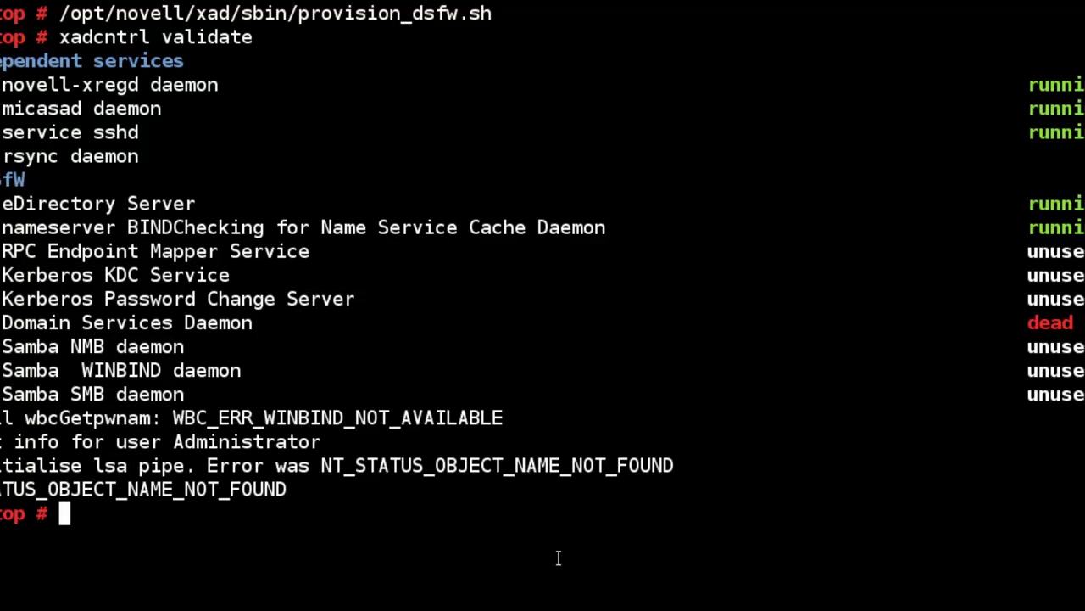
- Recall the previous command and edit it to run 'xadcntrl reload'
key("Up")
key("BackSpace")
key("BackSpace")
key("BackSpace")
key("BackSpace")
key("BackSpace")
key("BackSpace")
key("BackSpace")
key("BackSpace")
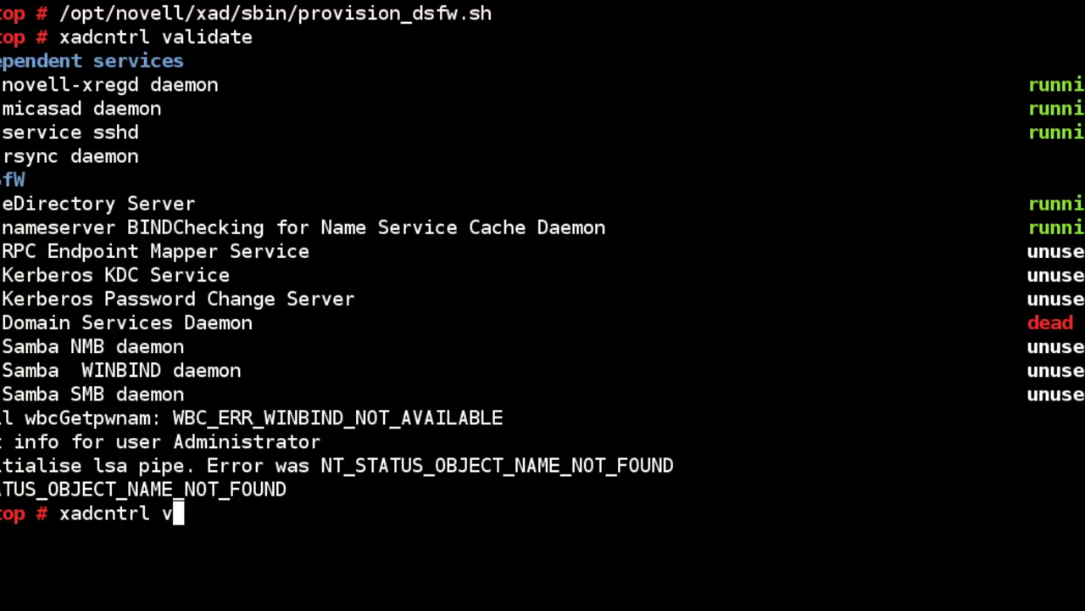
type("reload")
key("Return")
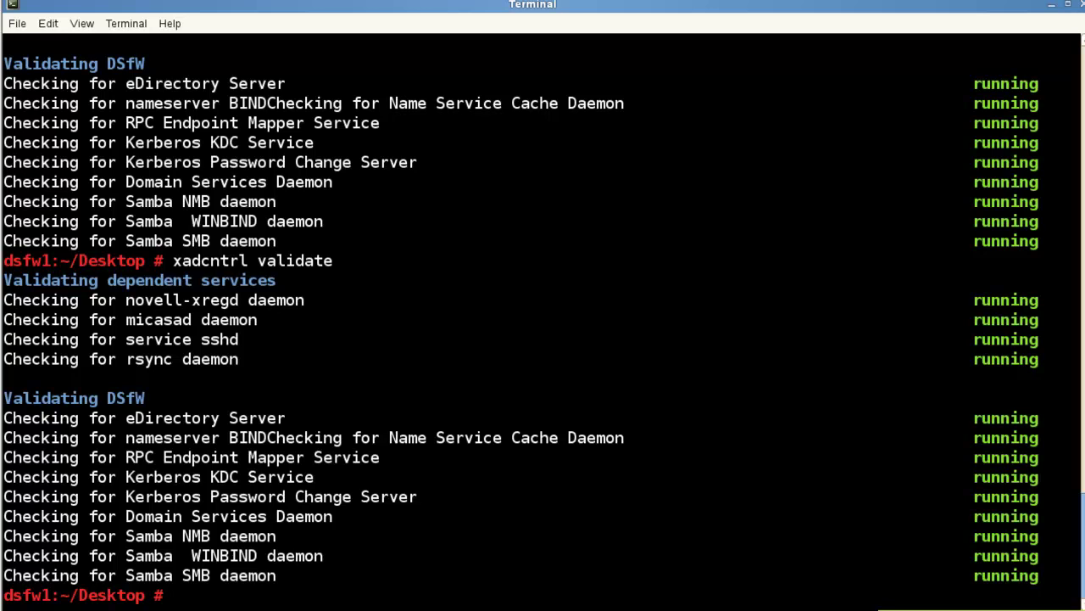
- Rerun /opt/novell/xad/sbin/provision_dsfw.sh and submit the domain and tree admin passwords
type("/opt/novell/xad/sbin/provision_dsfw.sh")
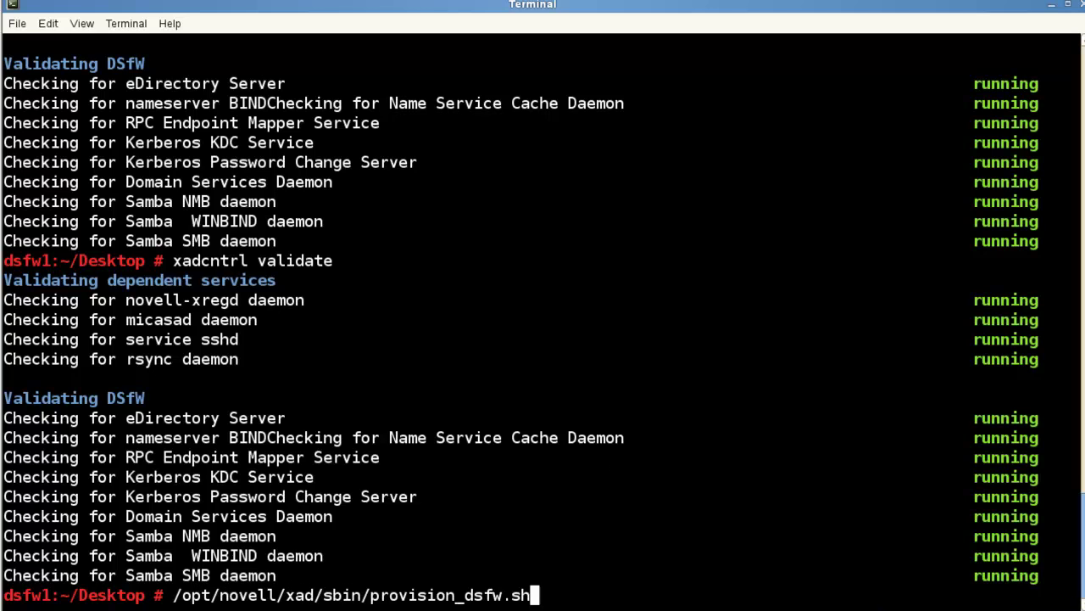
key("Return")
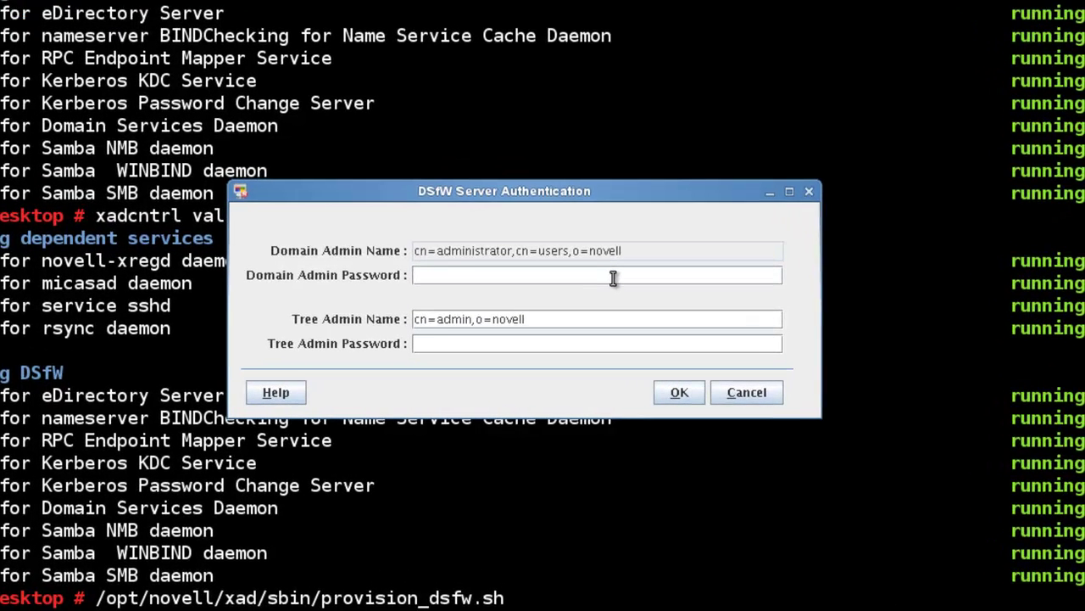
left_click(613, 274)
type("novell")
key("Tab")
type("no")
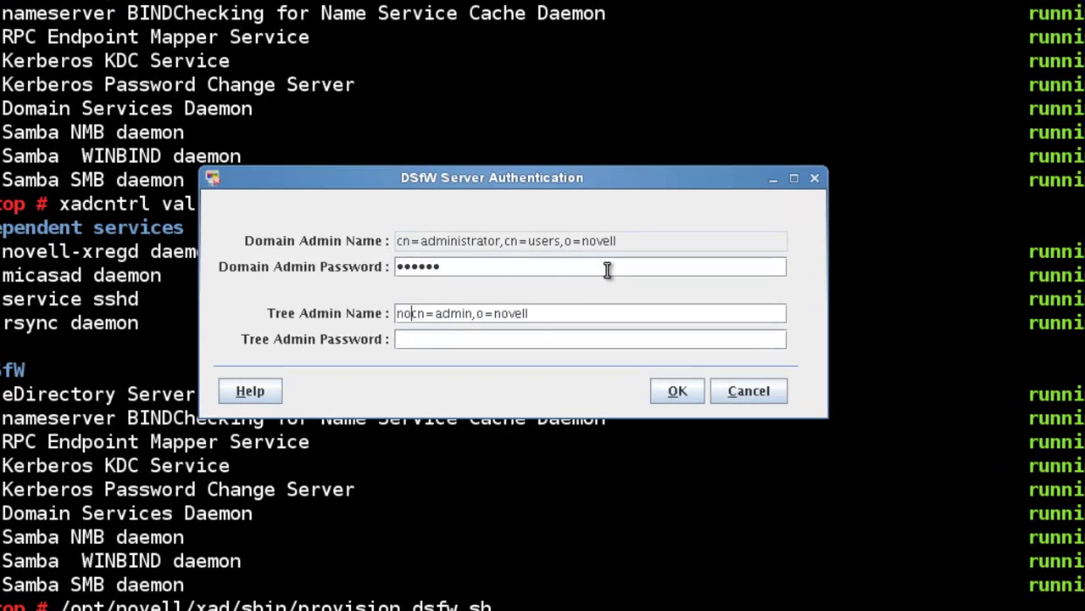
key("BackSpace")
key("BackSpace")
type("novell")
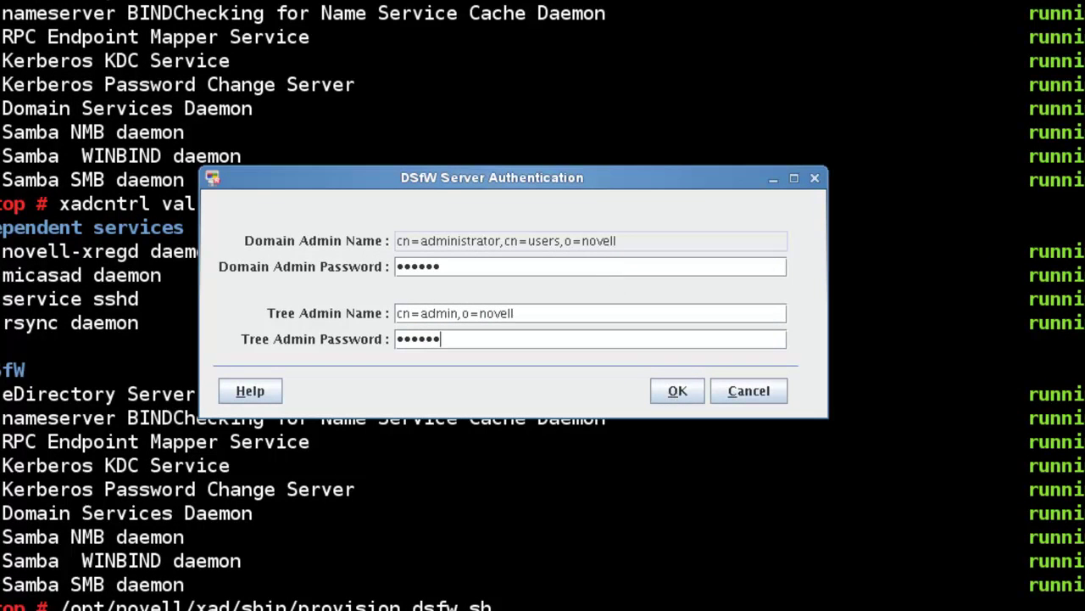
key("Return")
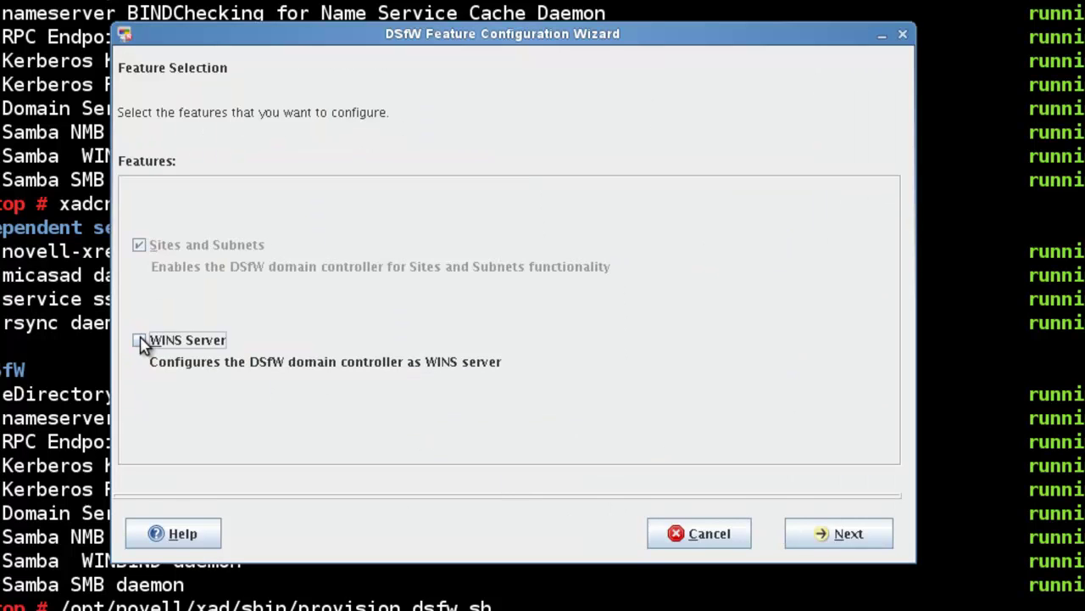
- Tick WINS Server, then Run All configuration tasks and accept the warning
left_click(140, 340)
left_click(819, 532)
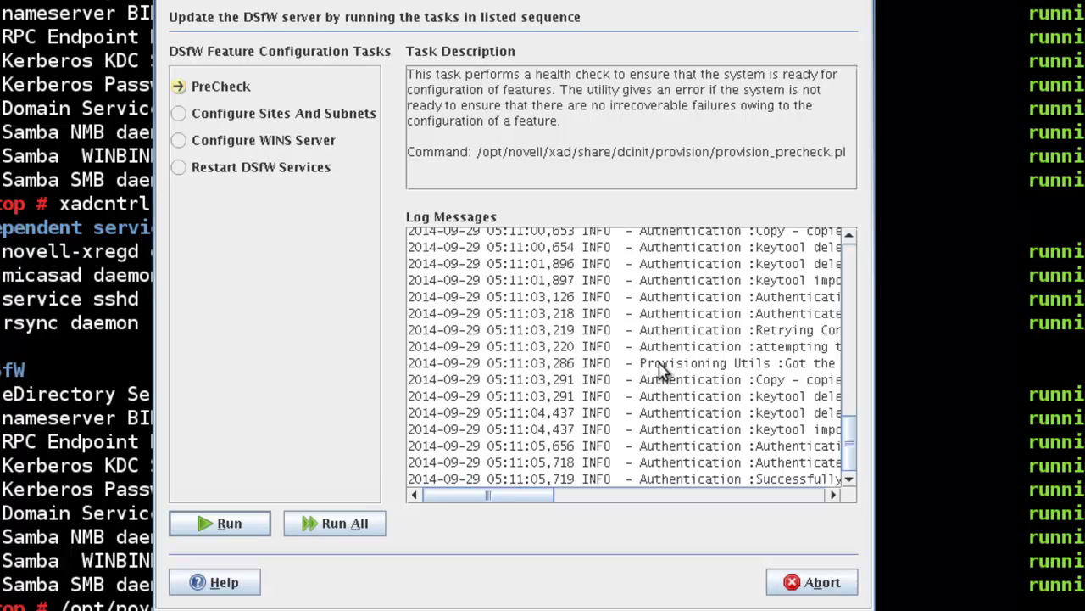
left_click(335, 526)
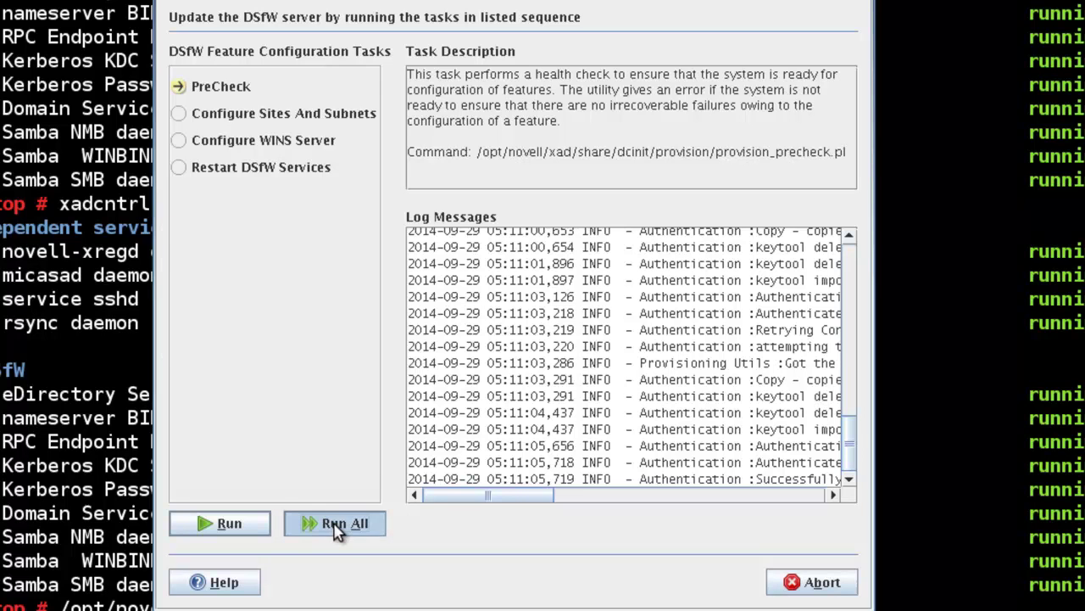
left_click(485, 331)
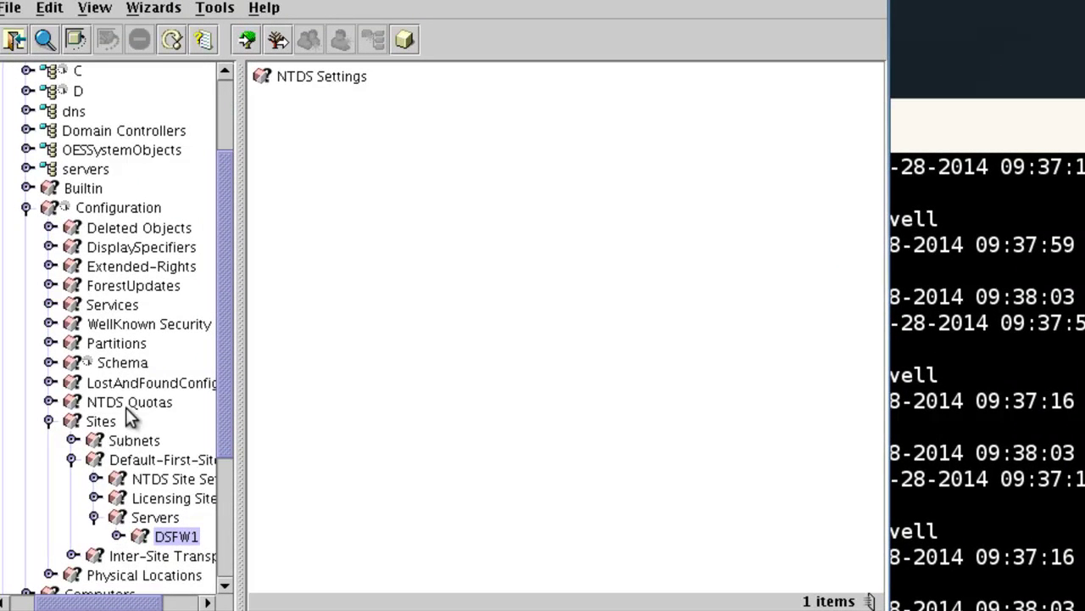
- Browse the Configuration container and refresh the ConsoleOne directory tree
left_click(149, 459)
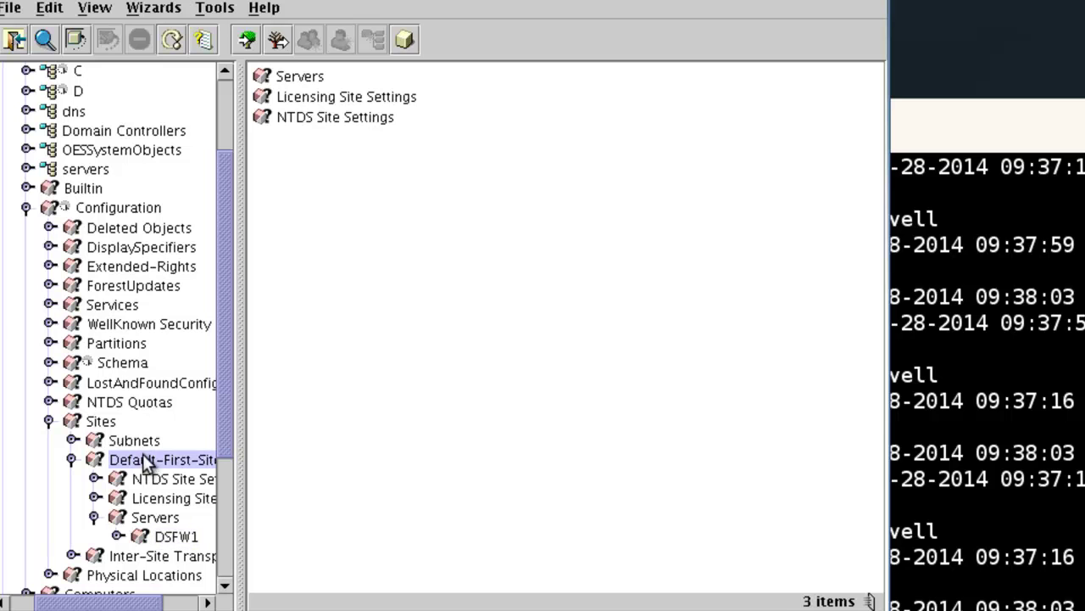
left_click(107, 212)
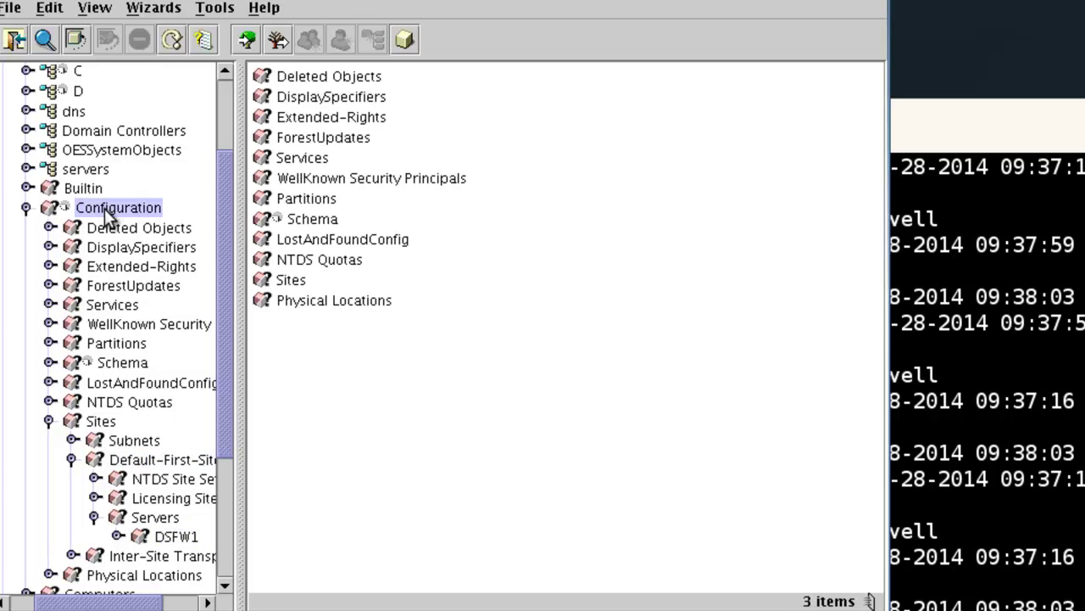
left_click(172, 40)
left_click(158, 560)
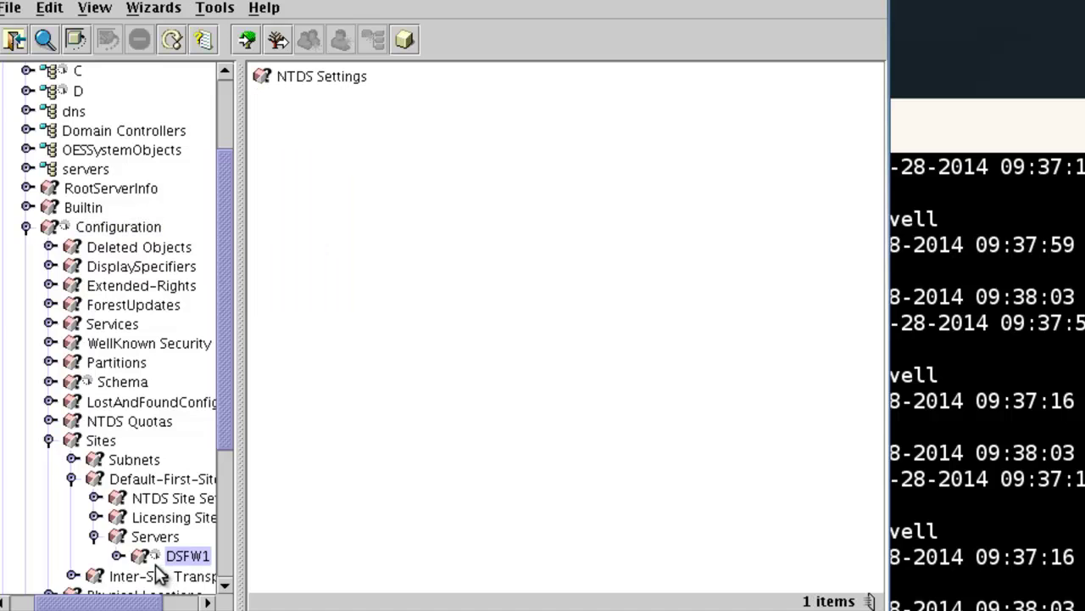
scroll(153, 568, "down", 1)
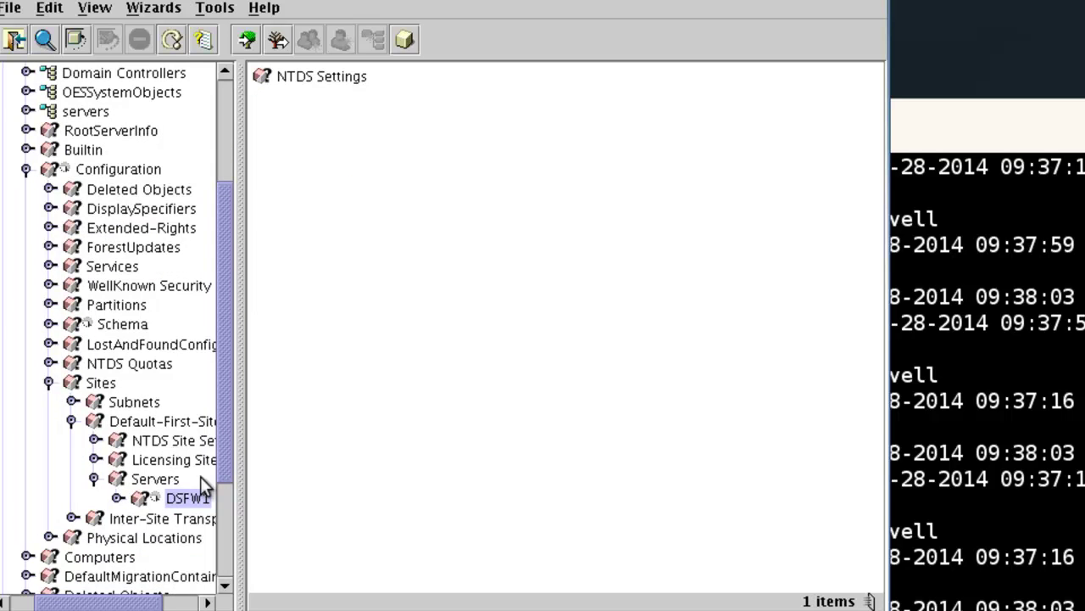
- Expand DSFW1 under Default-First-Site-Name to show its NTDS Settings, then check the Schema container
left_click(181, 424)
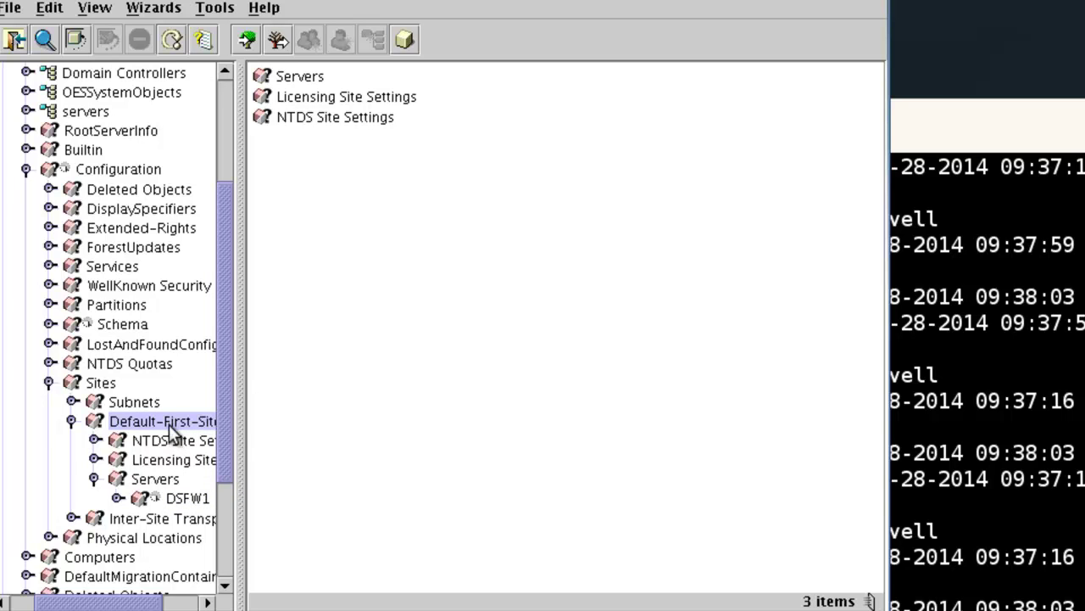
left_click(185, 502)
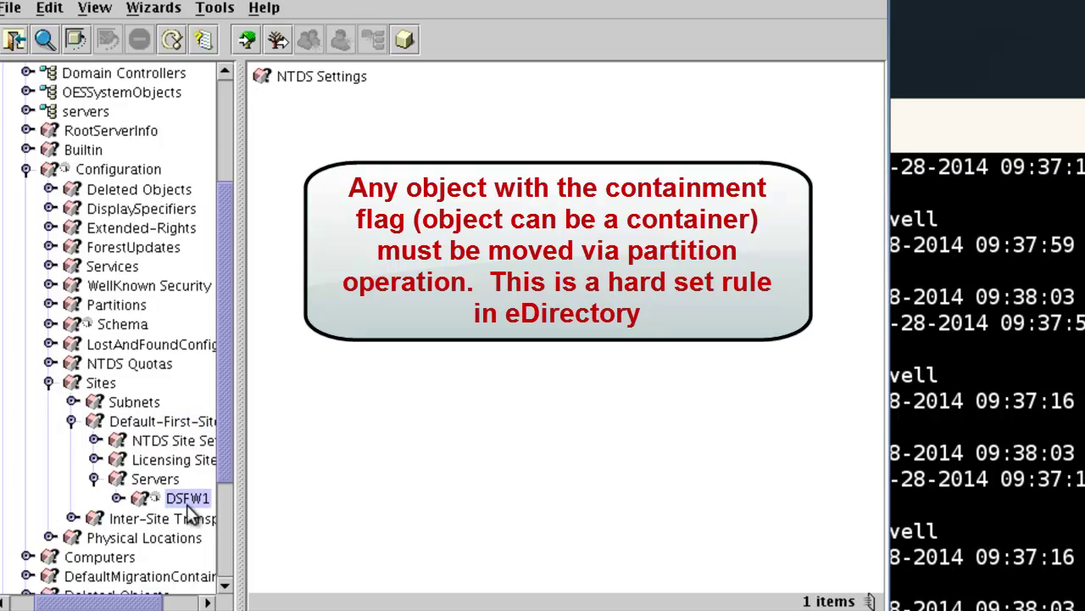
left_click(118, 498)
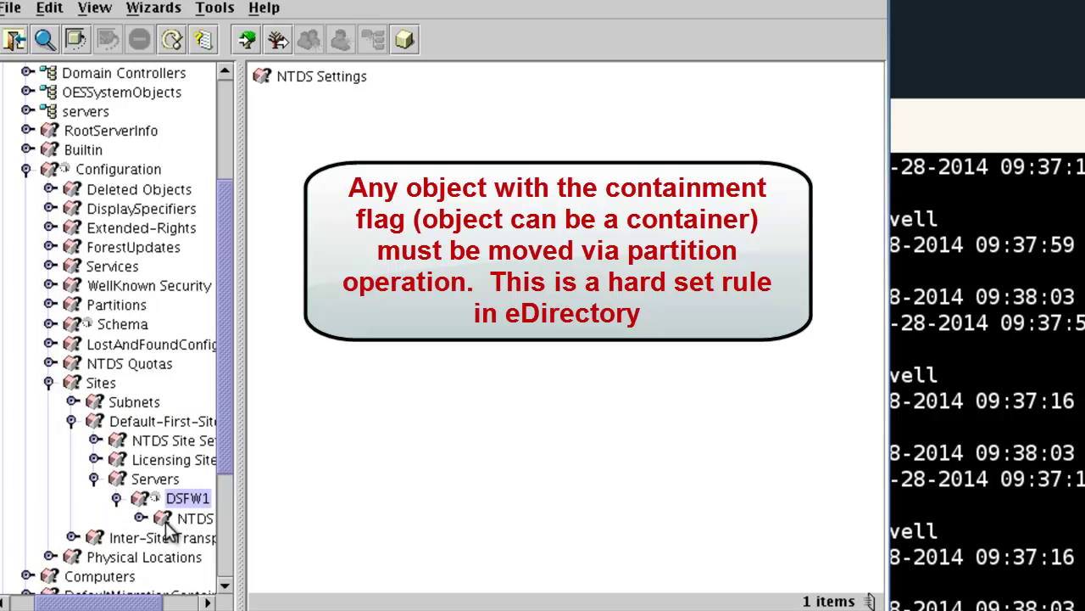
scroll(157, 527, "right", 2)
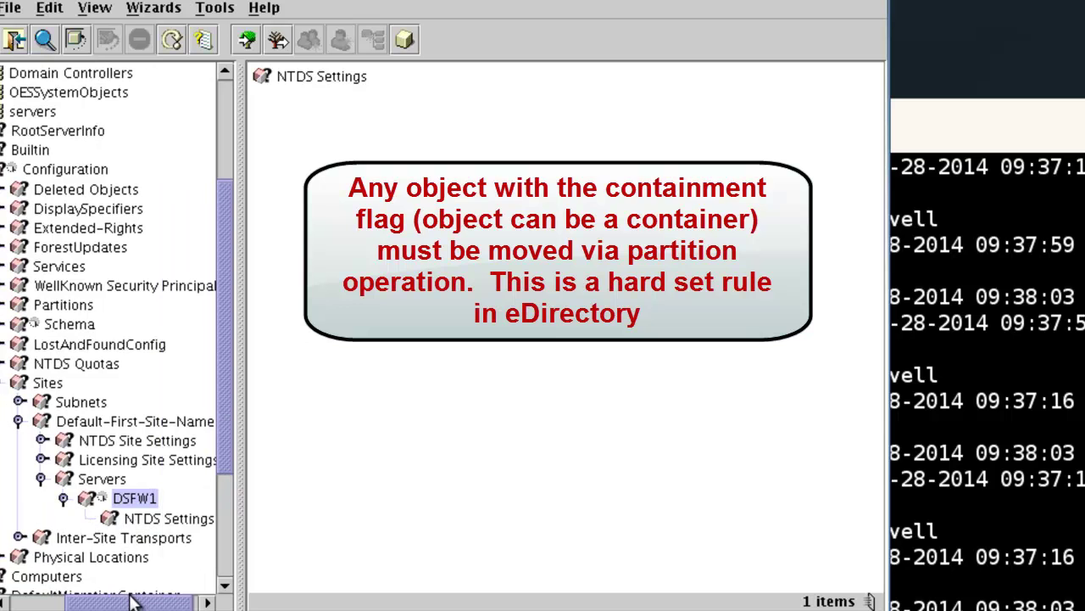
left_click_drag(130, 599, 106, 600)
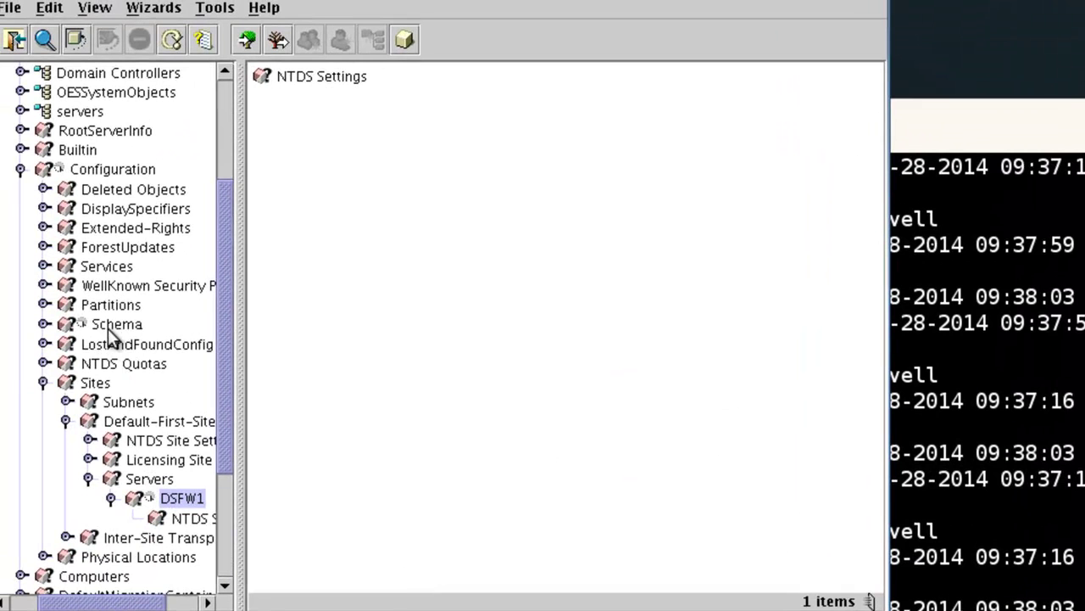
left_click(106, 326)
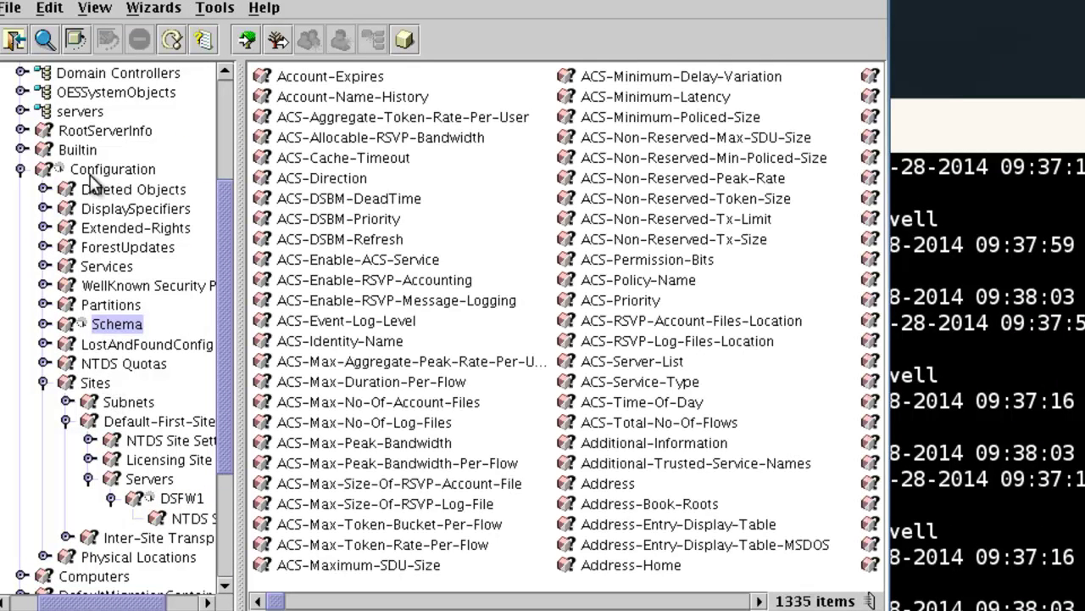
left_click(92, 174)
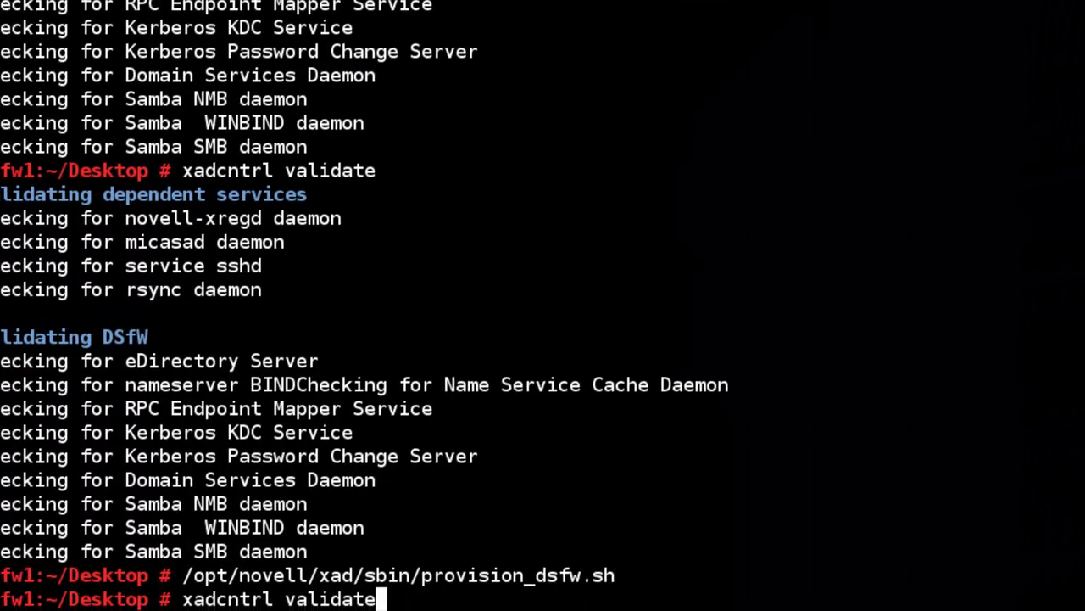
- Open /etc/opt/novell/xad/xad.ini in vi, check SITESANDSUBNET and WINSSUPPORT are YES, then quit with :q
key("Up")
key("Up")
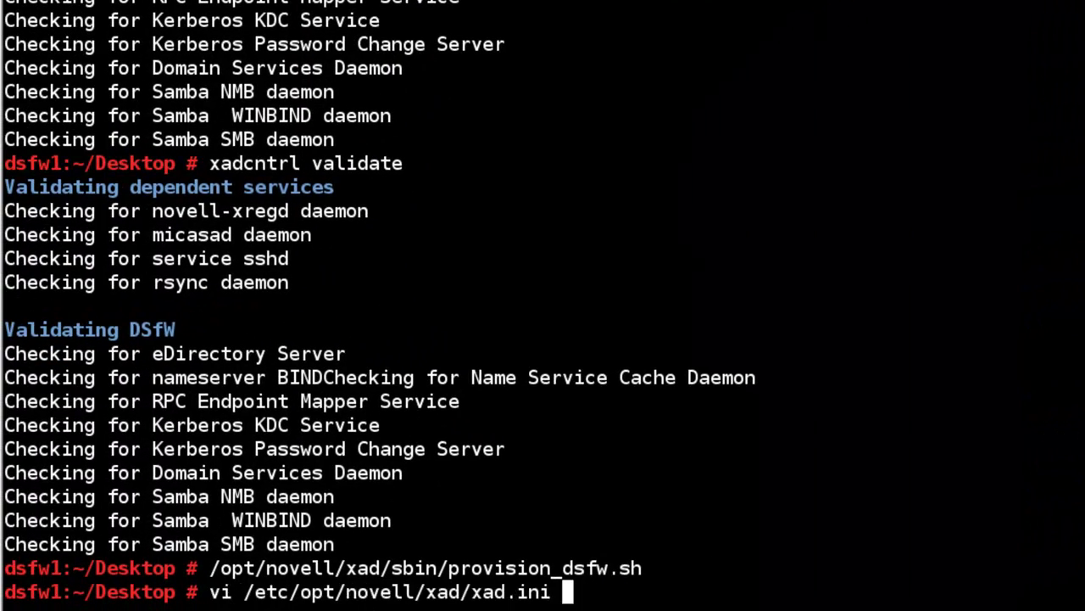
key("Return")
key("Down")
key("Down")
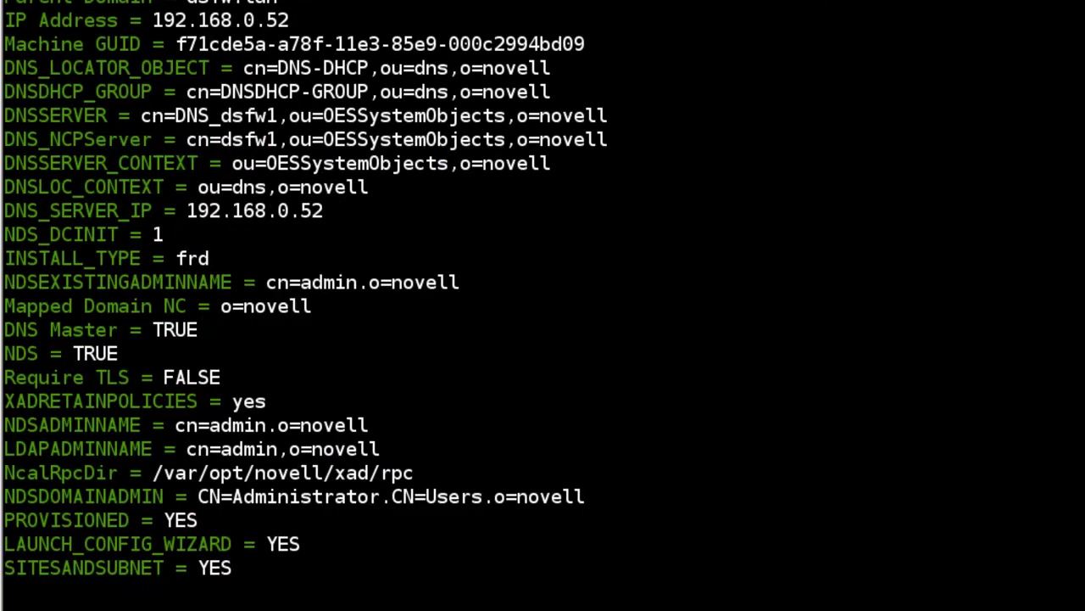
key("Up")
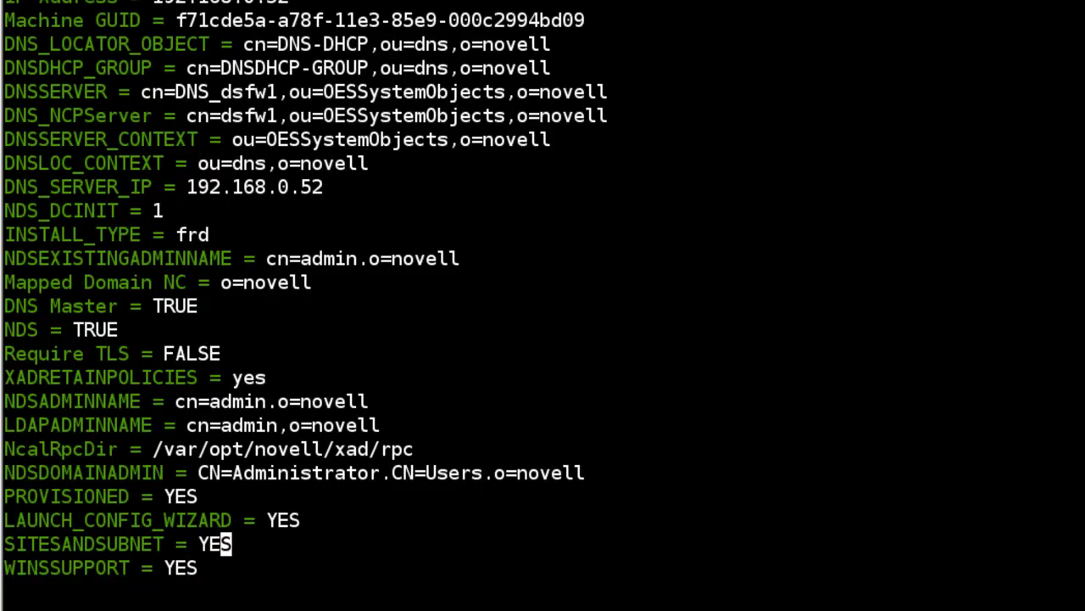
key("Down")
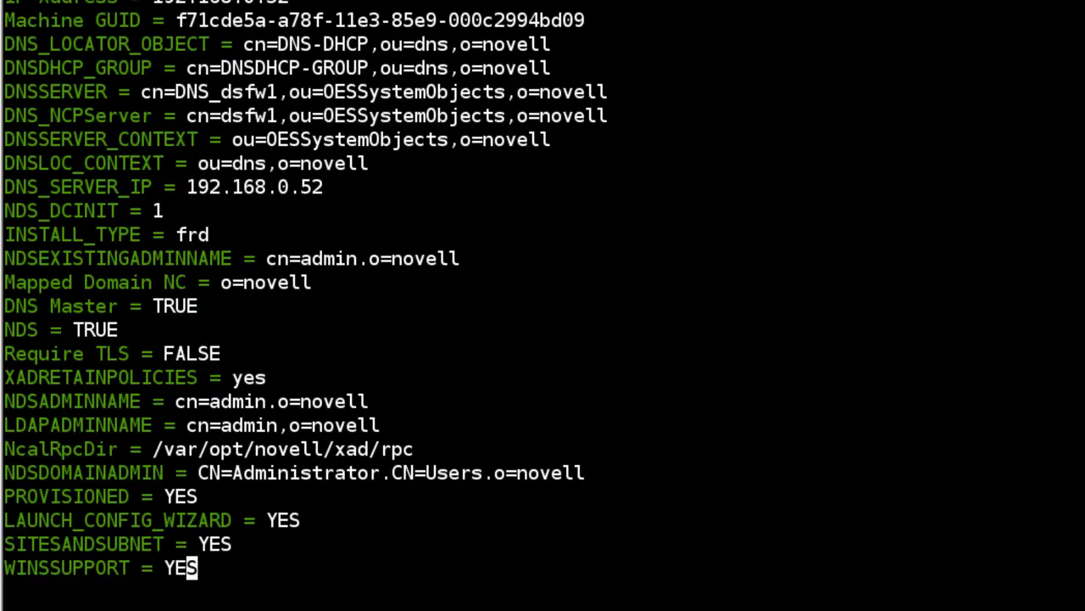
key("Up")
key("Up")
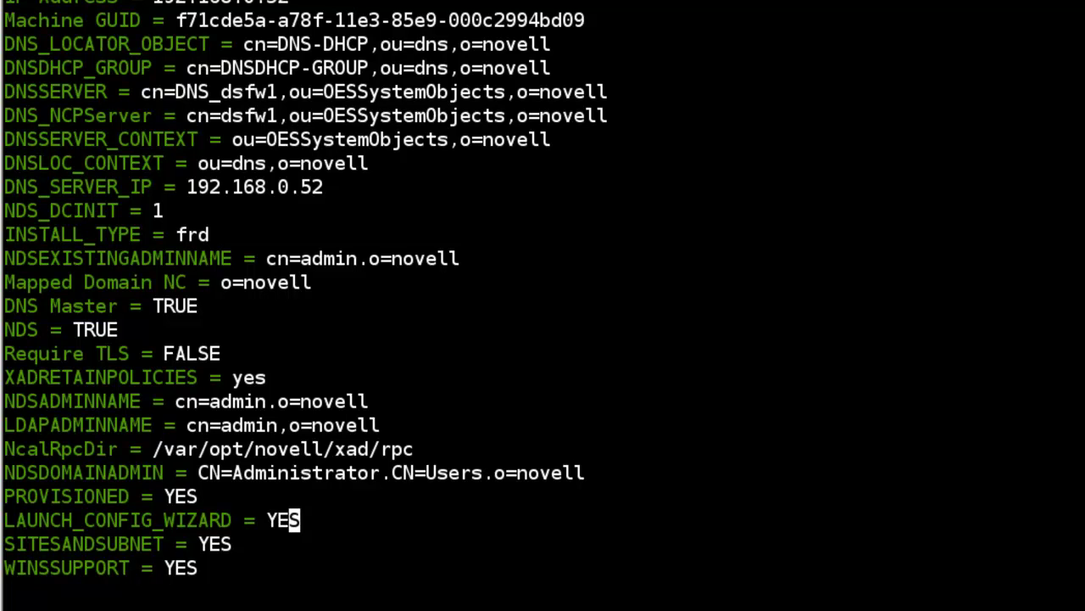
key("Left")
key("Left")
type(":q")
key("Return")
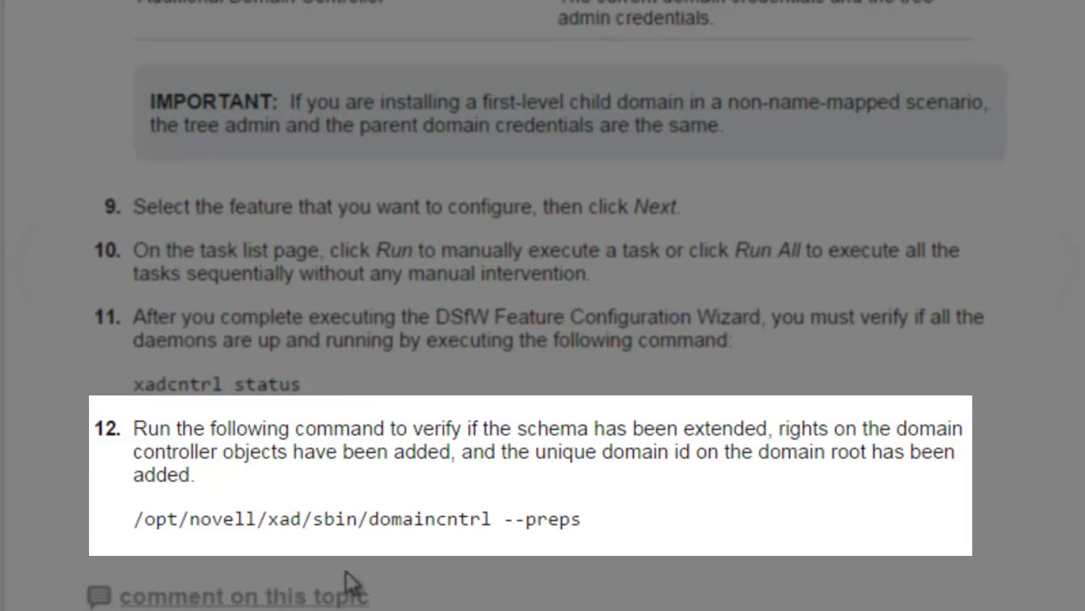
- Copy the /opt/novell/xad/sbin/domaincntrl --preps command from step 12 of the documentation
left_click_drag(136, 519, 580, 520)
right_click(576, 520)
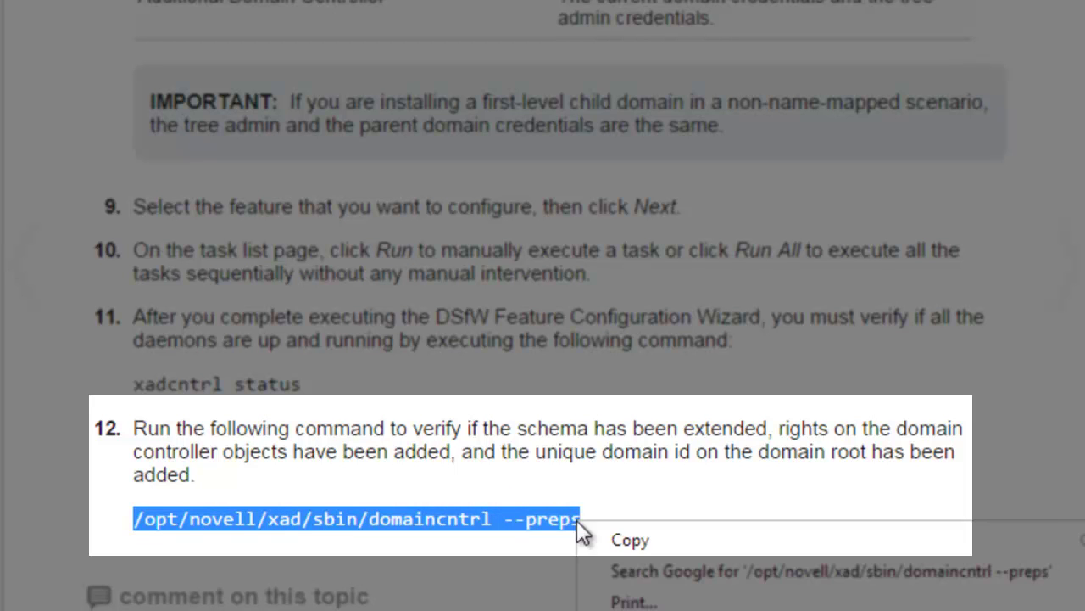
left_click(617, 543)
key("alt+Tab")
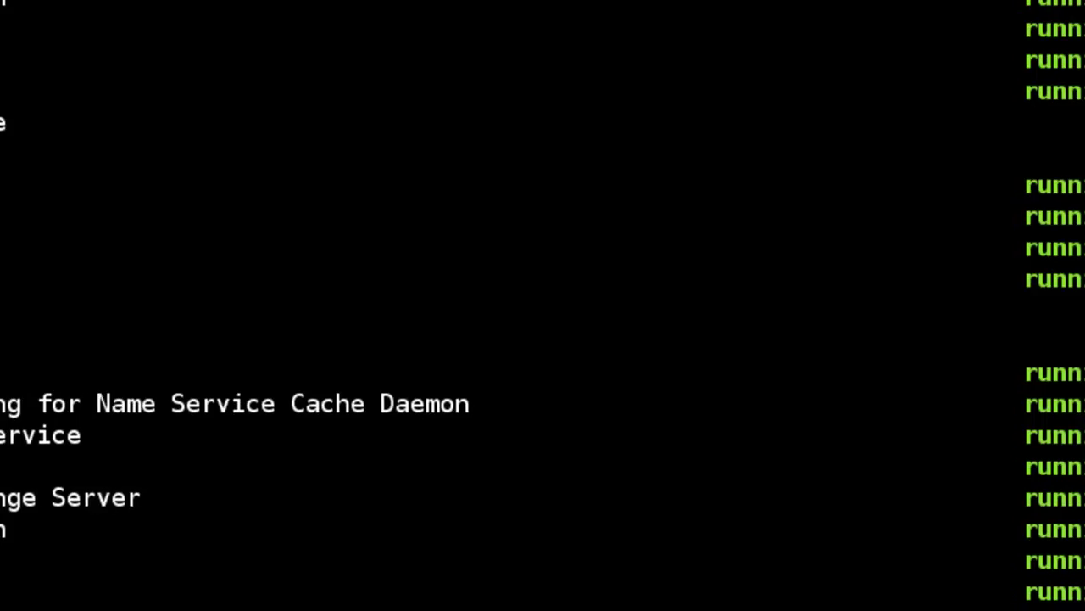
- Paste and run the domaincntrl --preps check at the terminal prompt
right_click(887, 433)
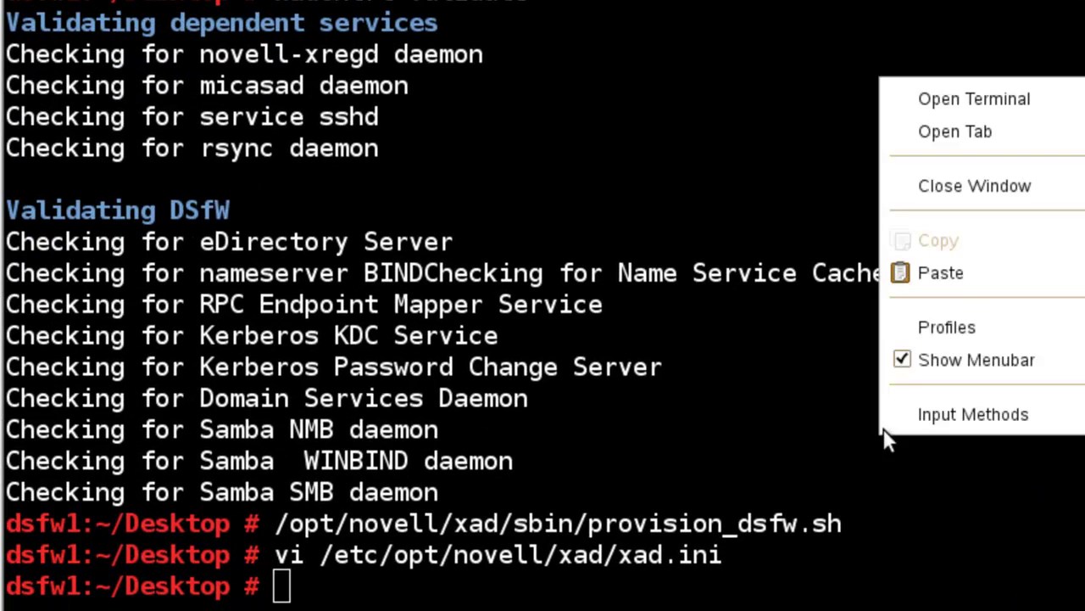
left_click(959, 275)
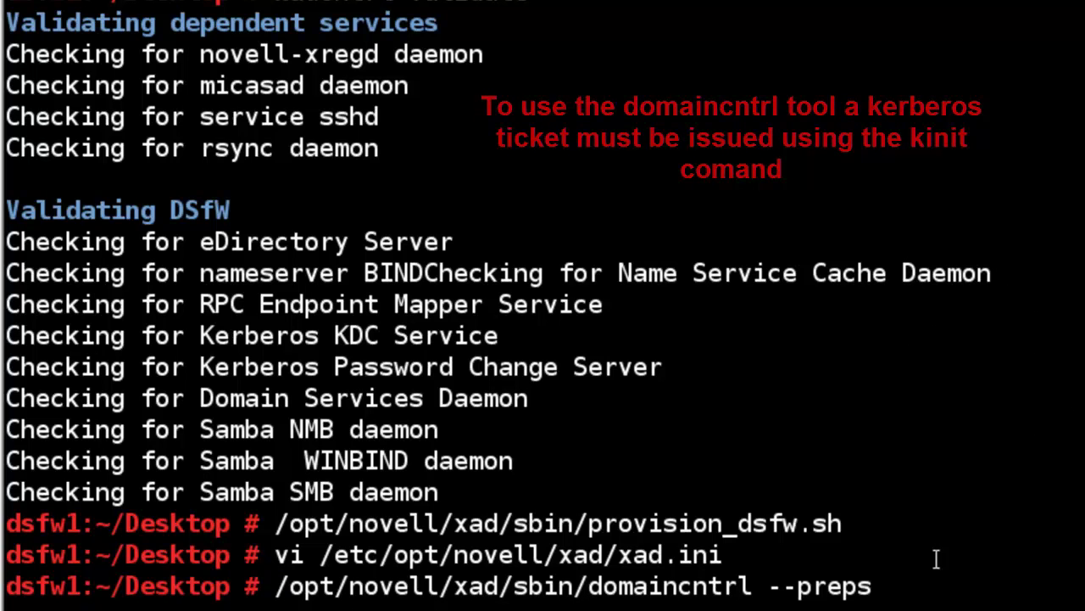
key("Return")
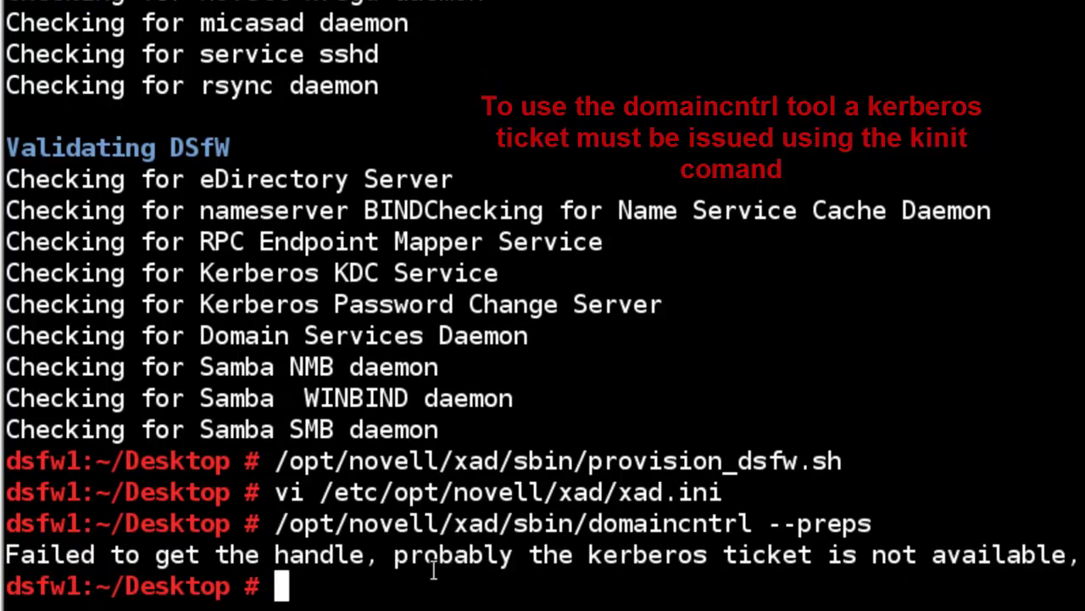
- Get a Kerberos ticket with kinit administrator and the password, then rerun domaincntrl --preps
type("kinit ad")
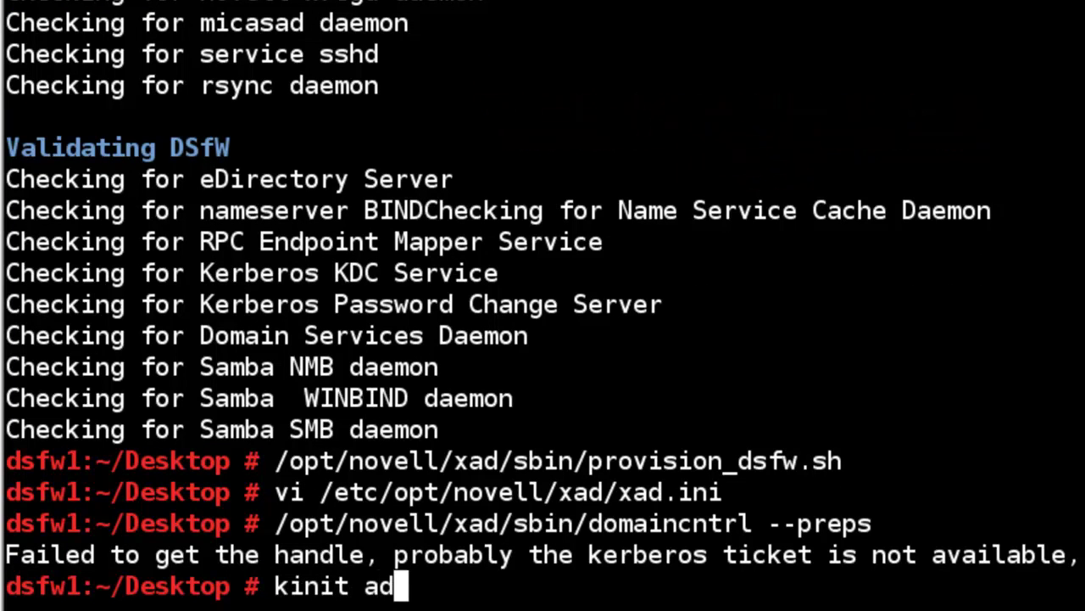
type("ministrator")
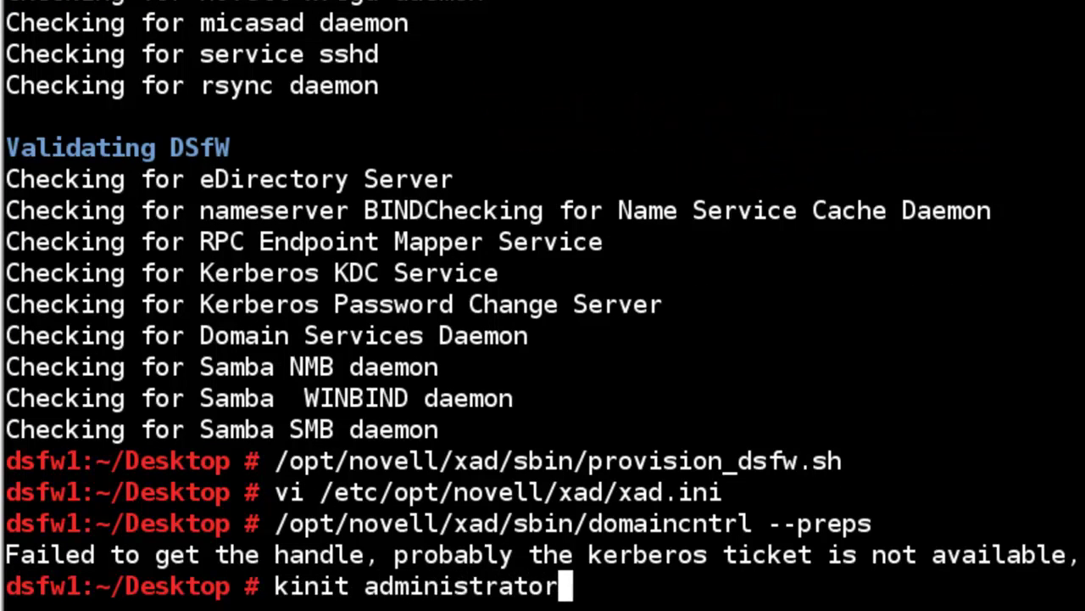
key("Return")
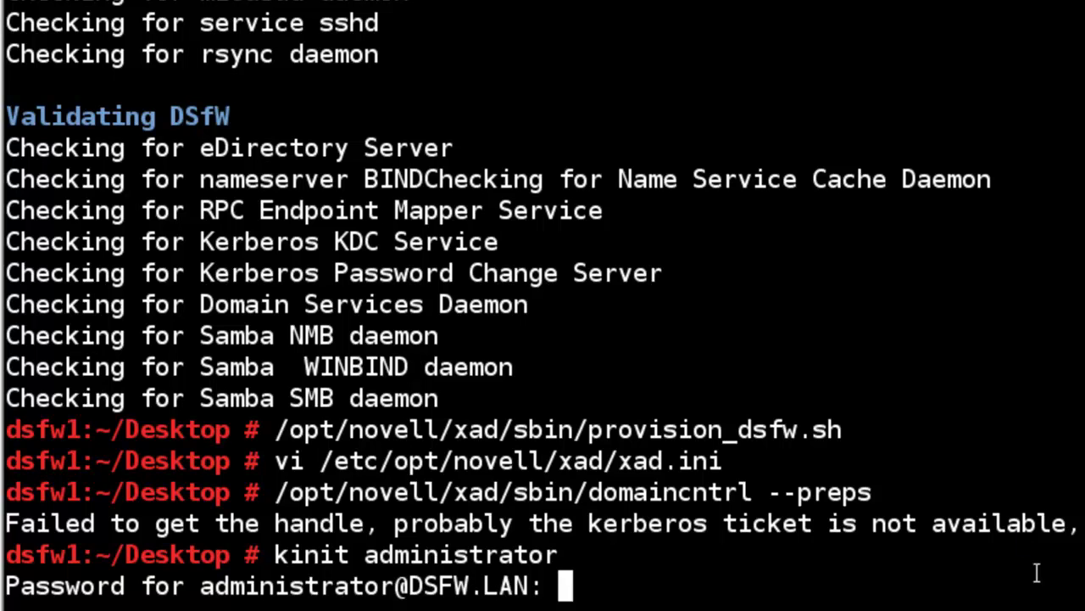
key("Return")
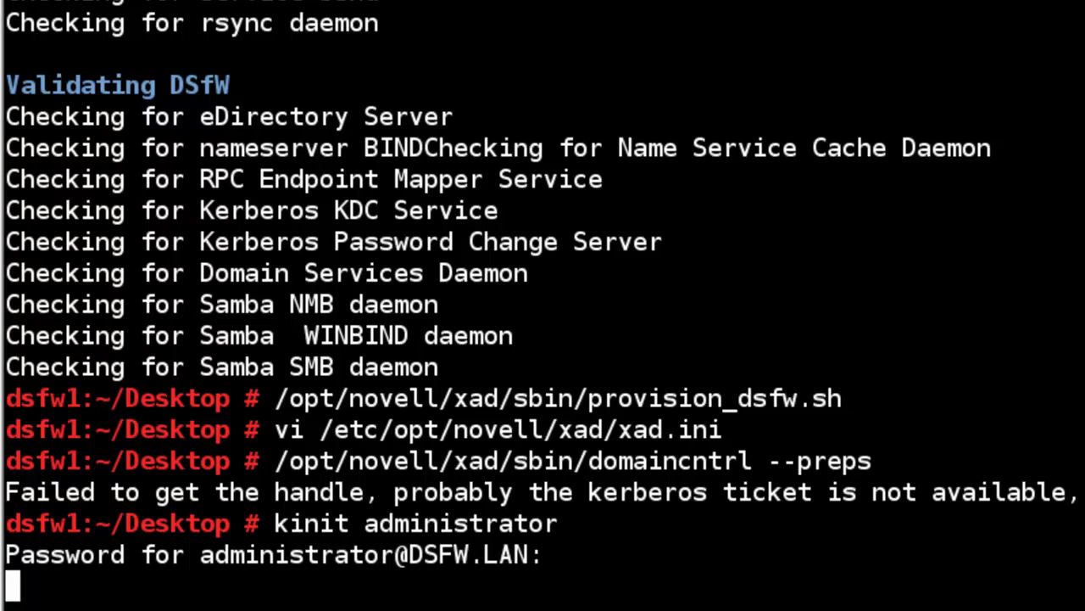
key("Return")
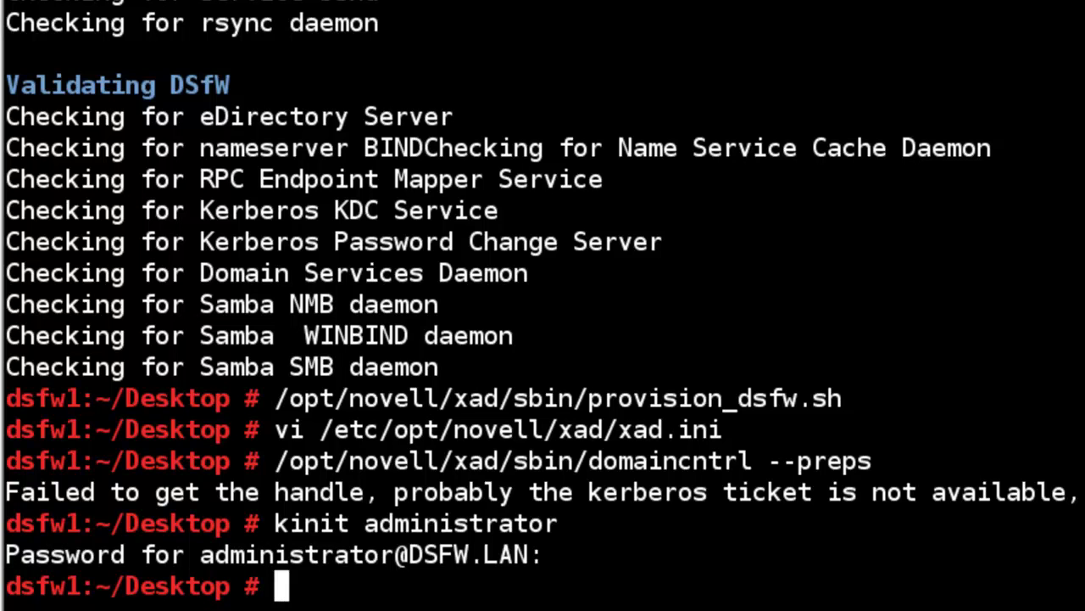
key("Up")
key("Up")
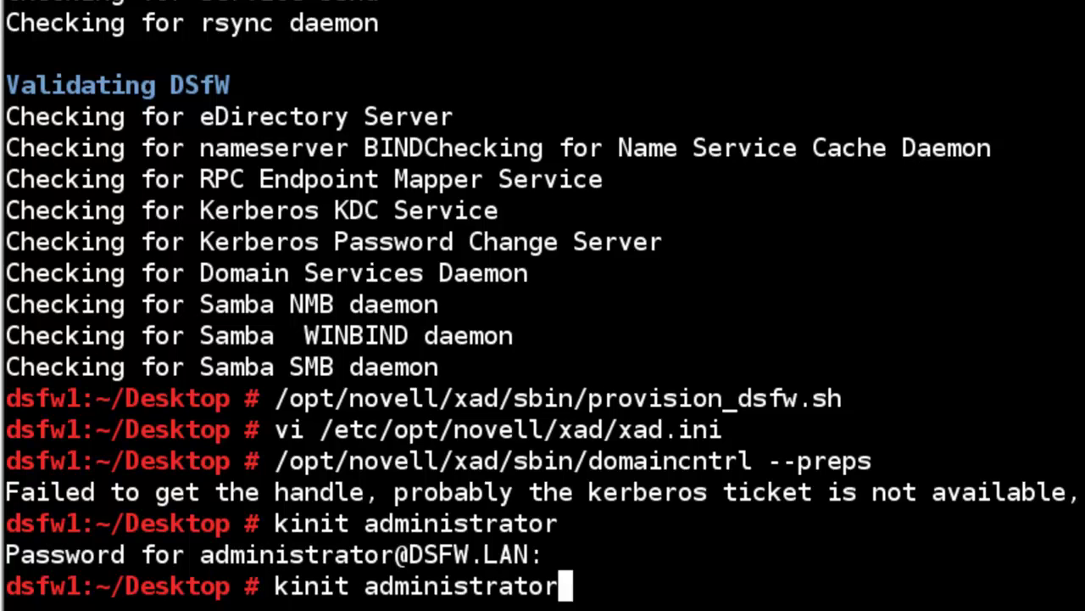
key("Return")
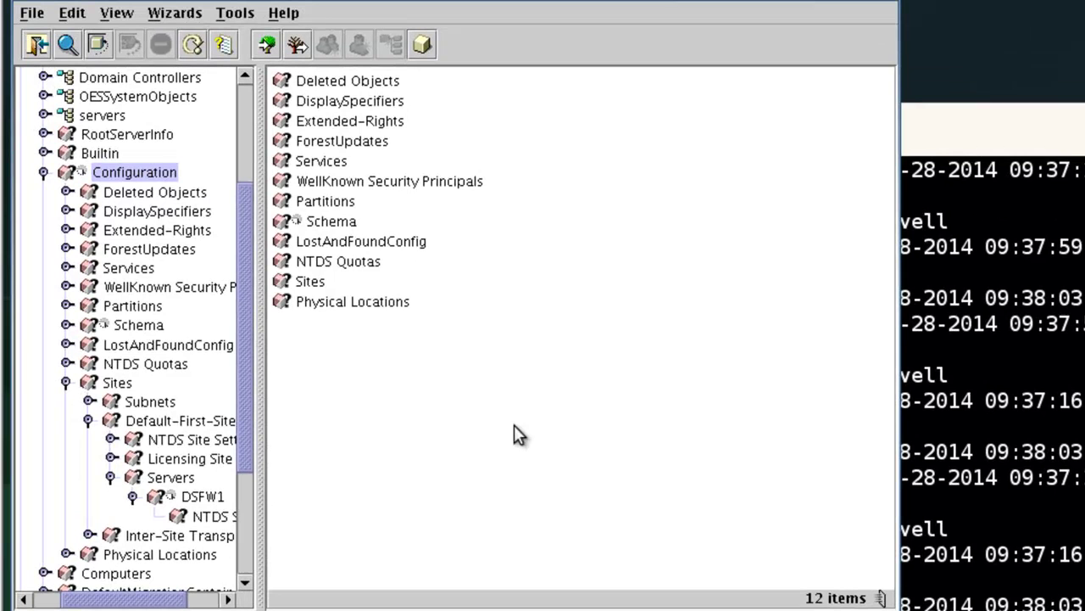
- Inspect the Configuration partition's replicas (eDir master, dsfw1 read-write) in Partition and Replica View
left_click(185, 498)
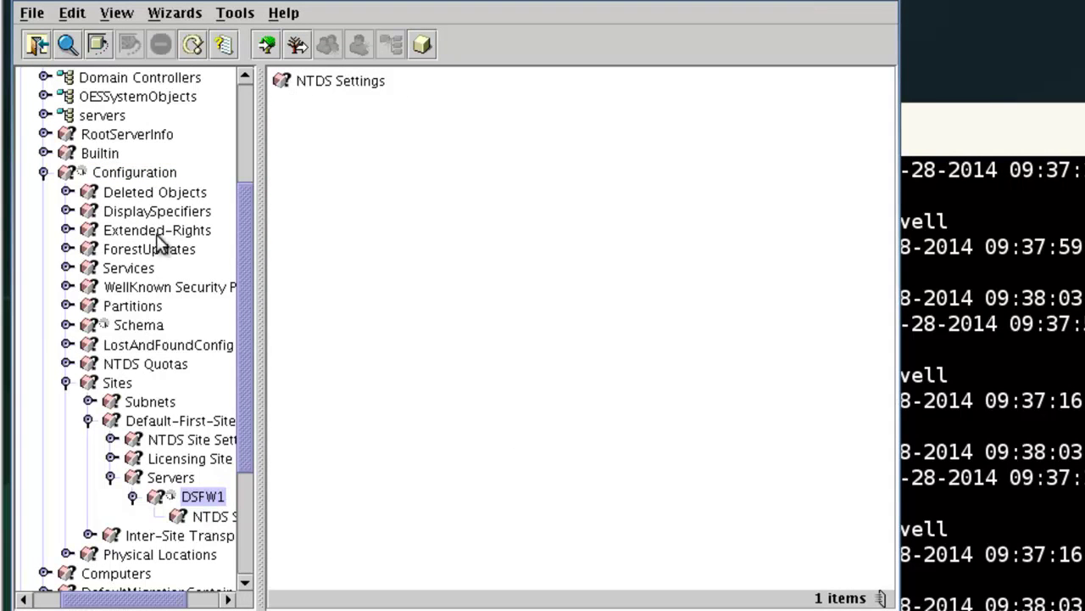
left_click(118, 14)
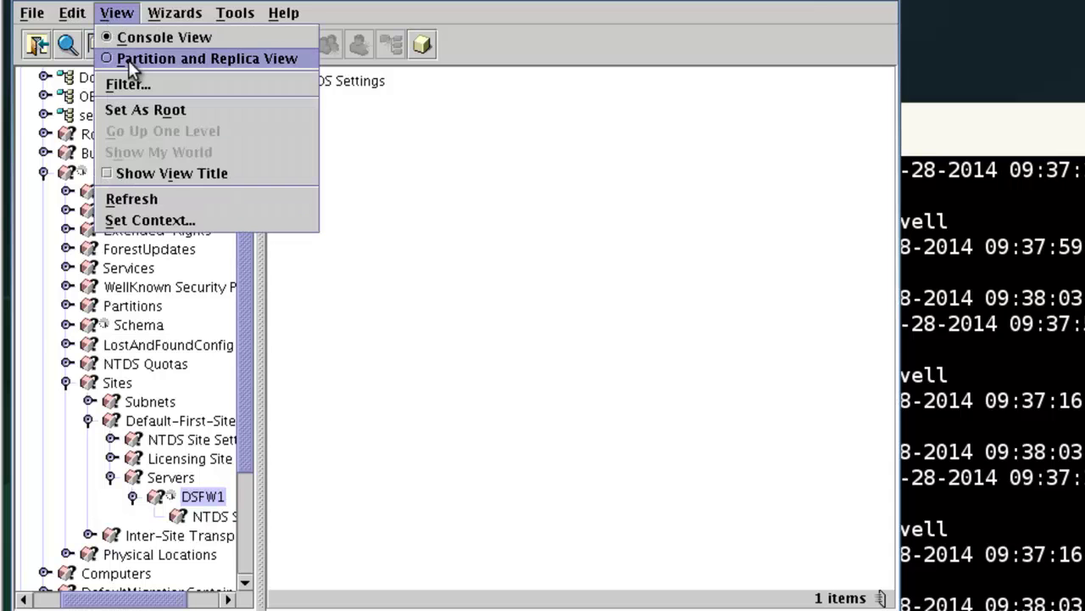
left_click(130, 60)
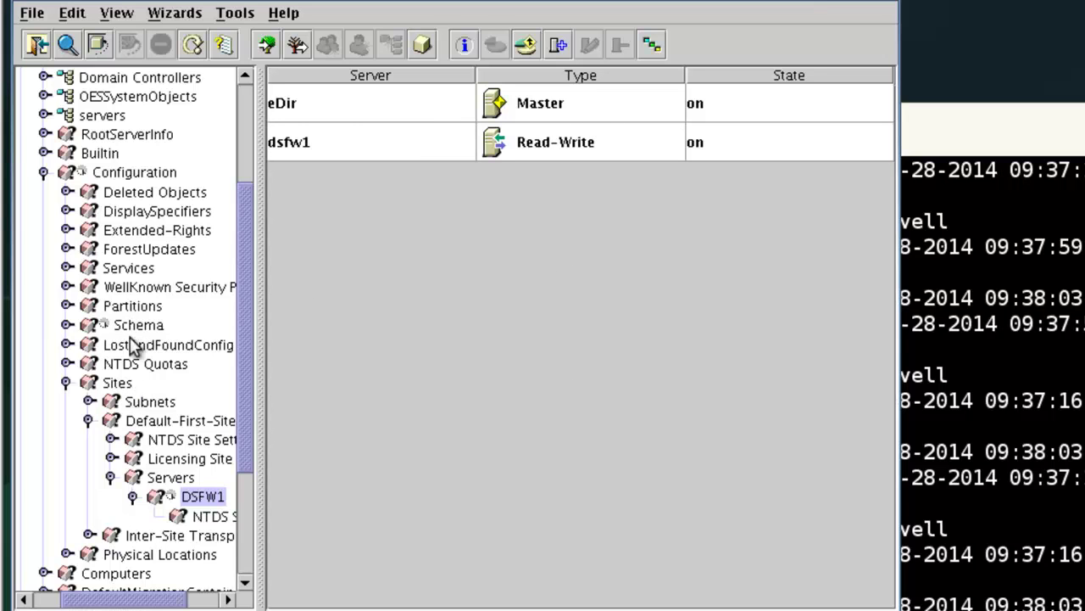
left_click(136, 178)
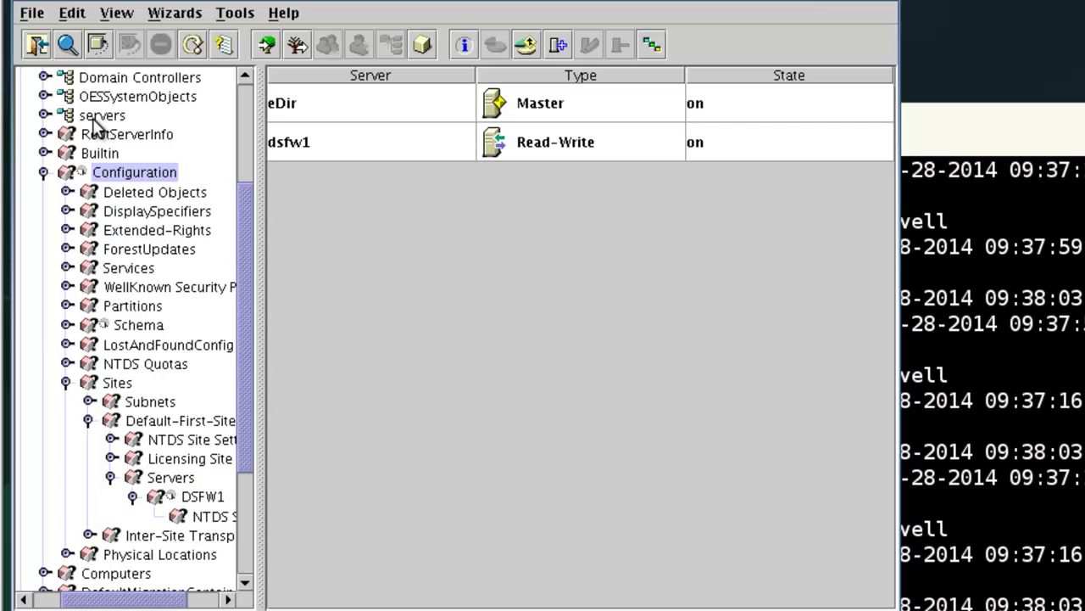
- Return to Console View and list the novell container's 50 objects
scroll(102, 203, "up", 2)
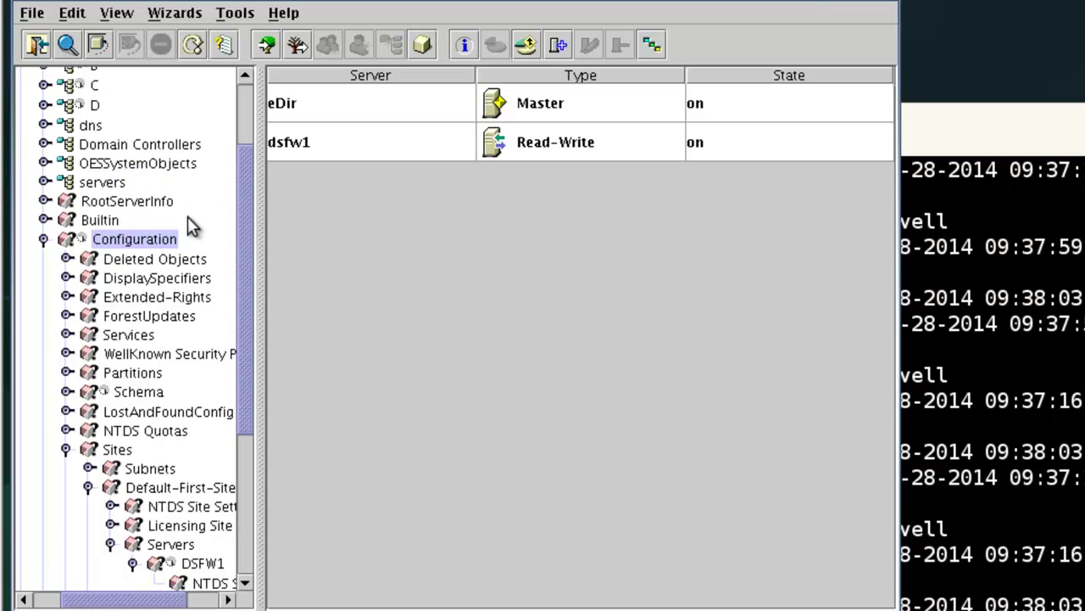
left_click(175, 13)
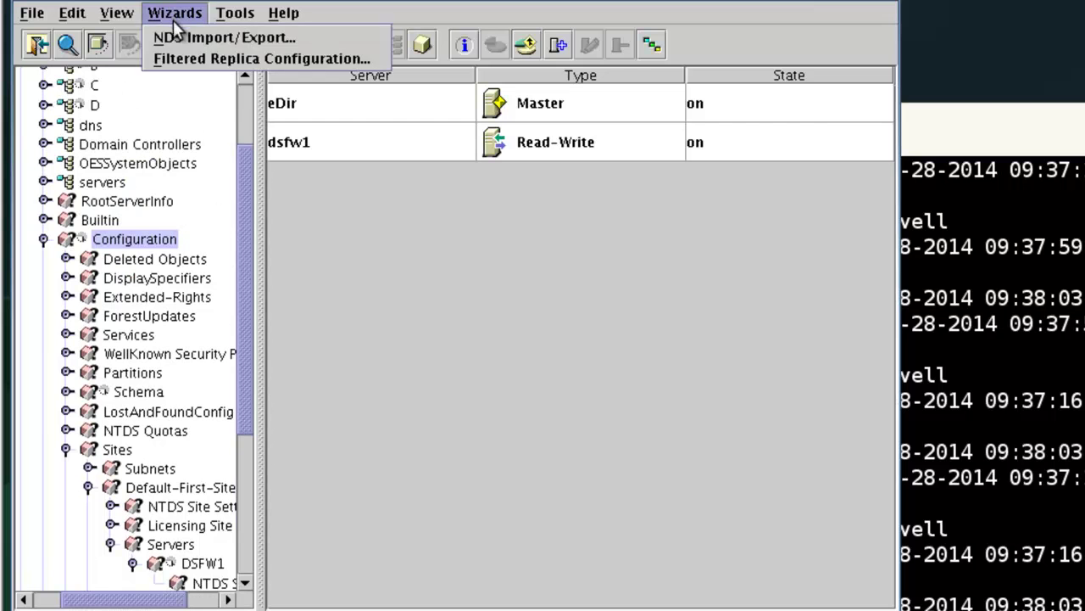
left_click(117, 34)
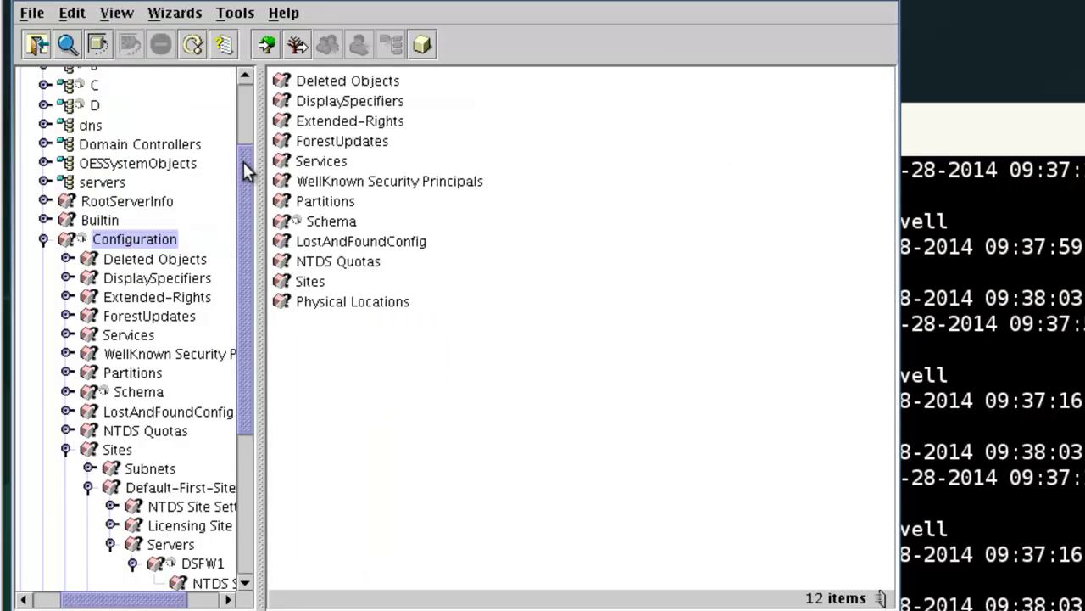
scroll(243, 169, "up", 3)
left_click(85, 134)
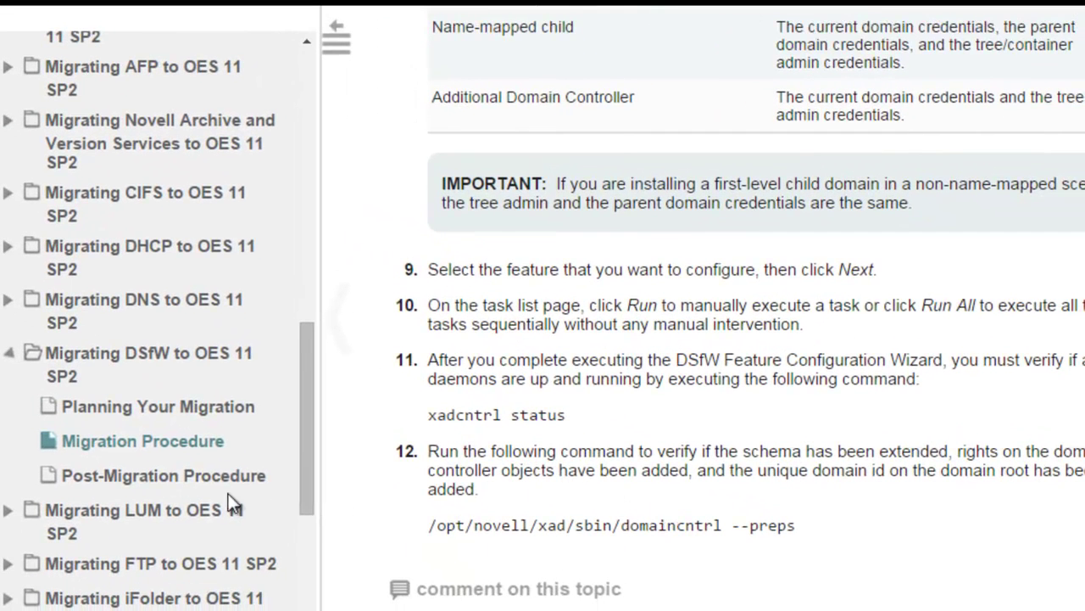
- Go to the Post-Migration Procedure page and follow the Section 13.0 Post Transfer ID Migration link
left_click(155, 479)
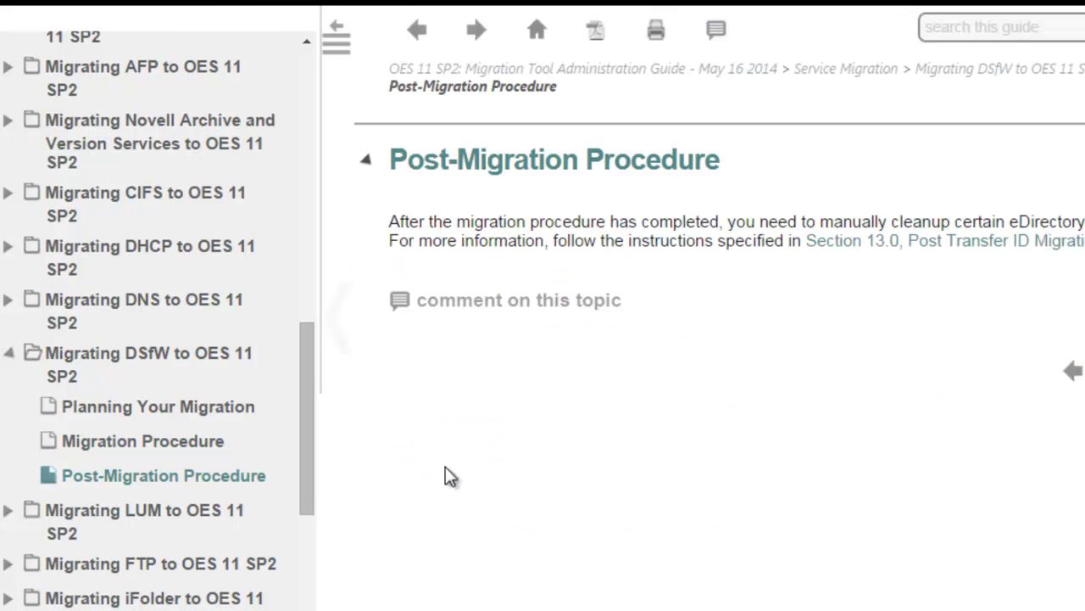
left_click(986, 245)
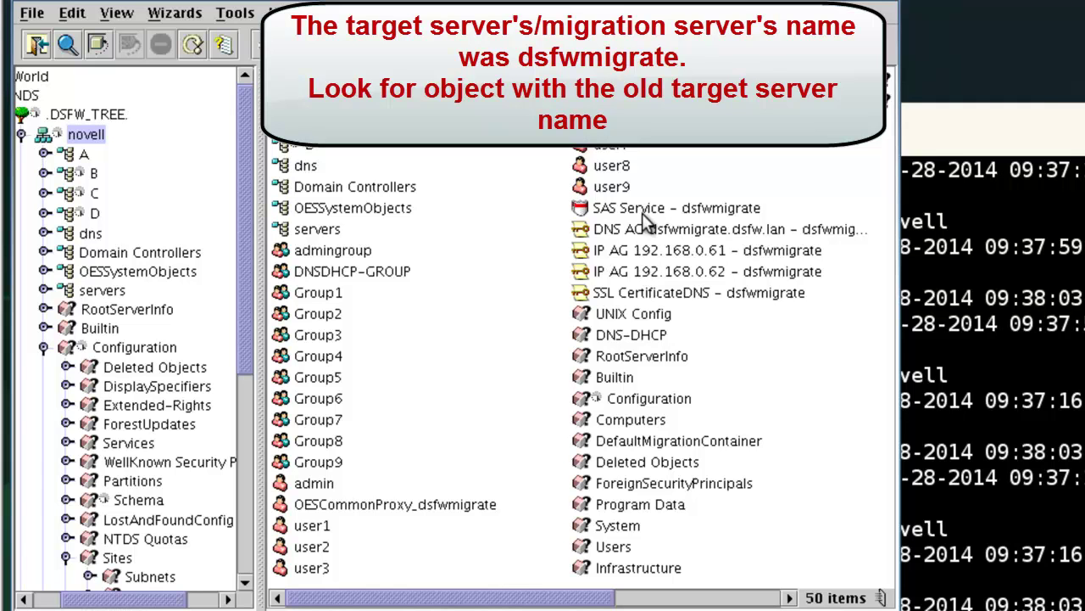
- List OESSystemObjects' 28 objects, collapse Configuration, and launch Find scoped to that container
double_click(378, 210)
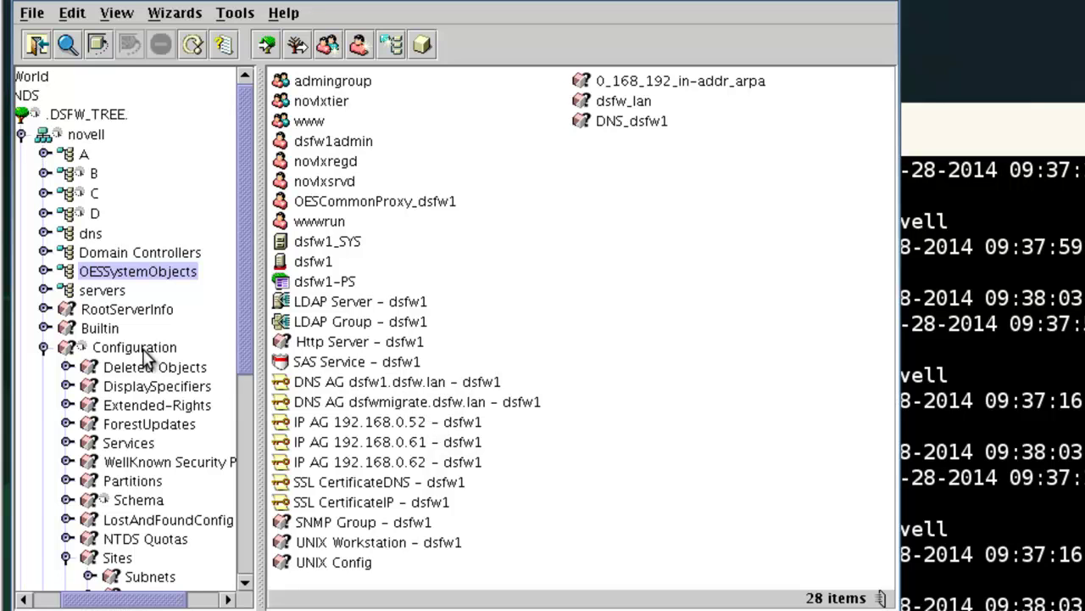
left_click(43, 348)
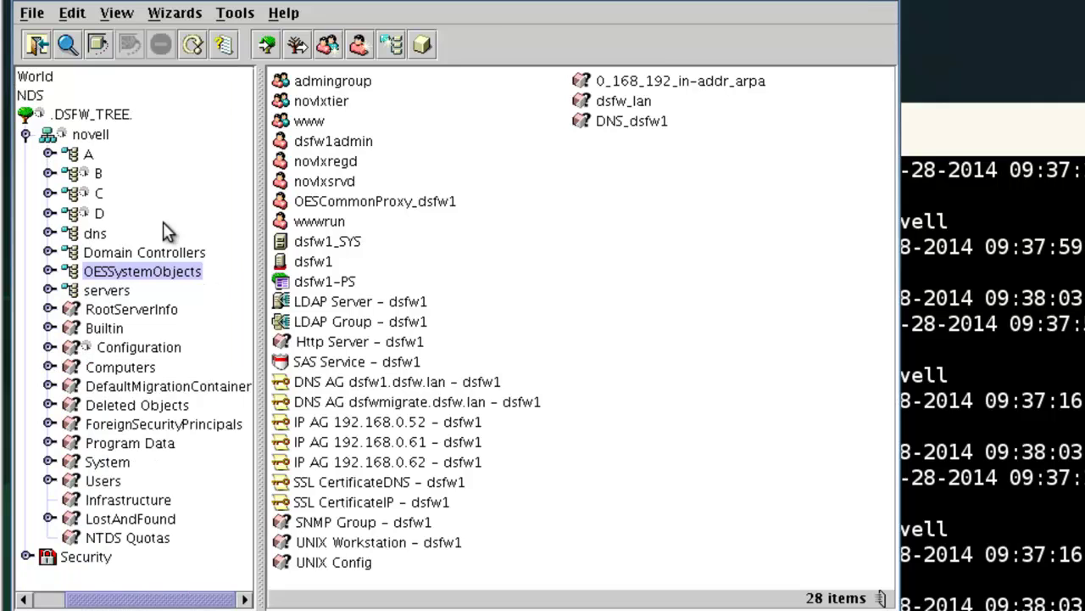
left_click(68, 45)
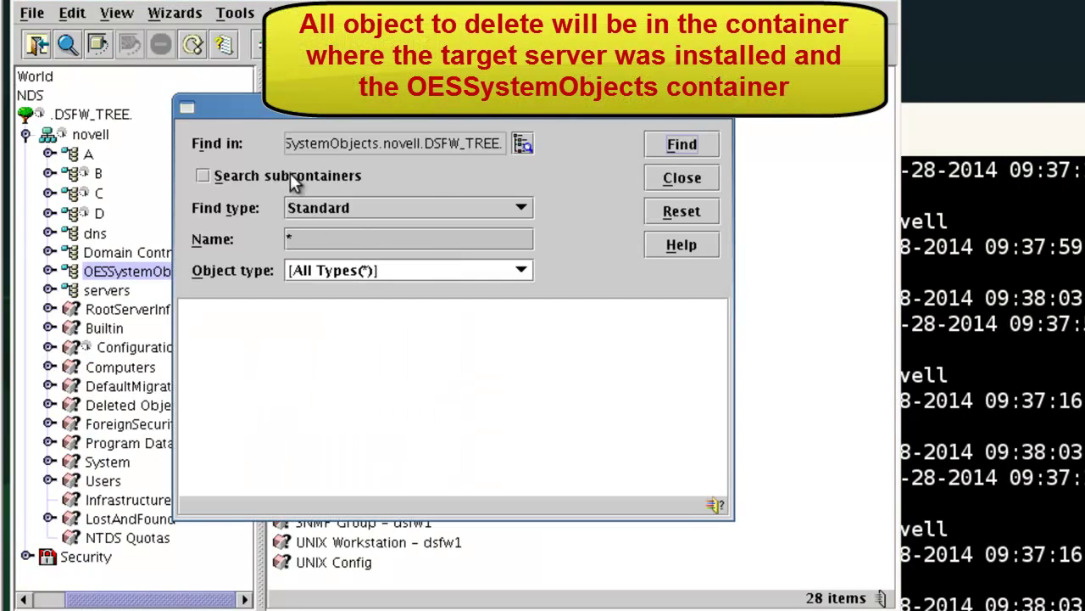
- Search for *migrate* including subcontainers, scoped to container A, and find nothing
left_click(278, 175)
left_click(523, 144)
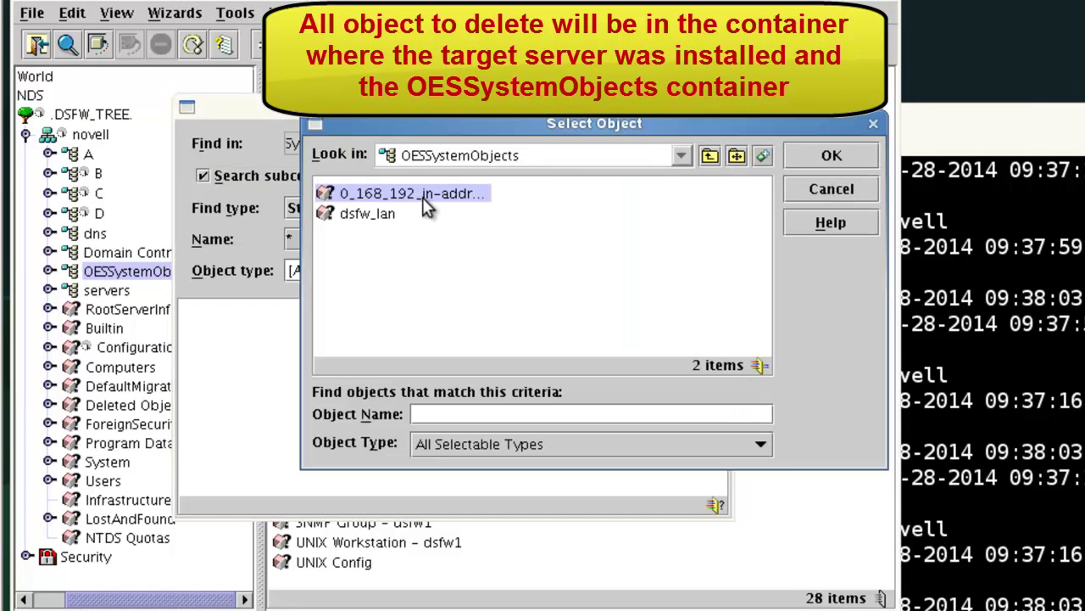
left_click(709, 161)
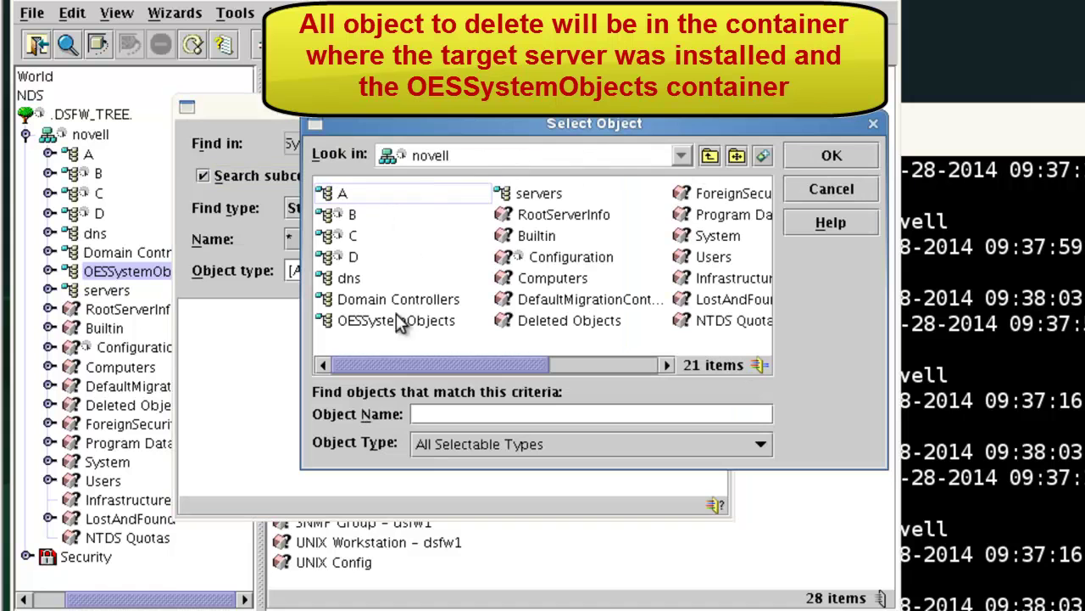
left_click(831, 161)
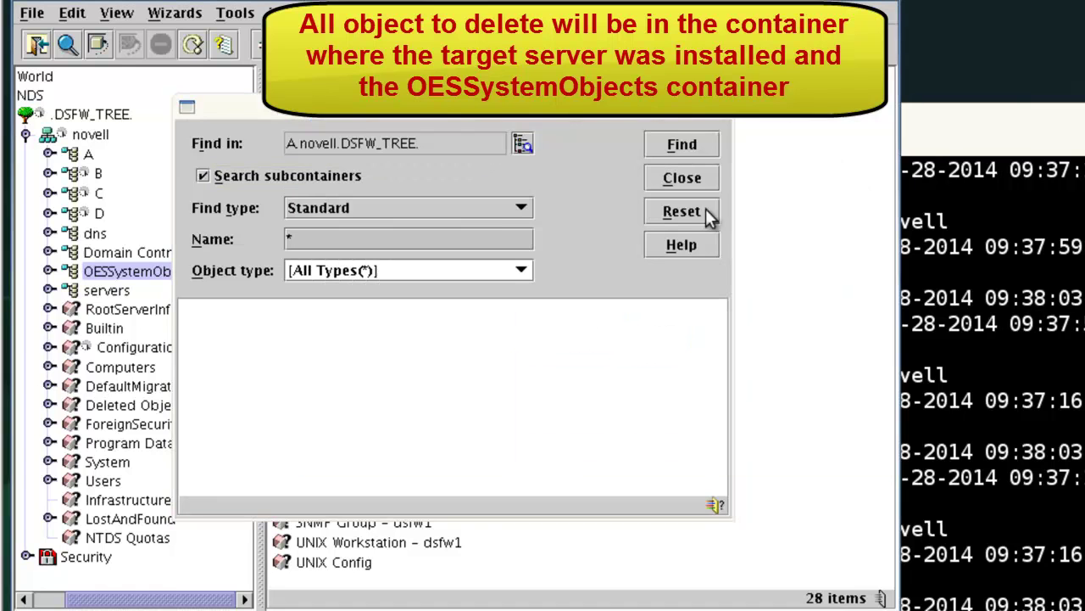
left_click(455, 238)
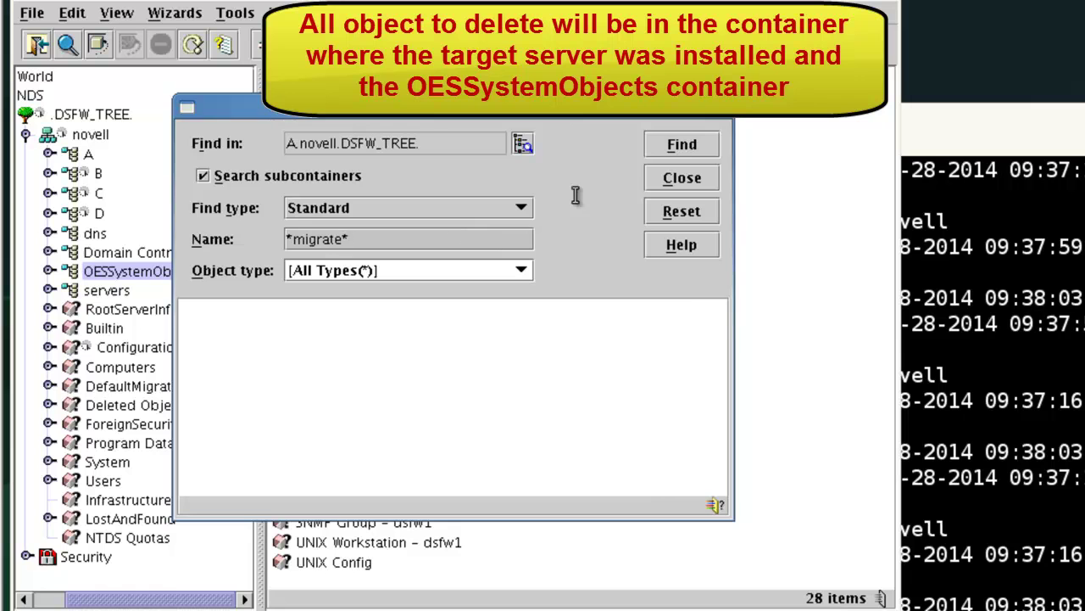
left_click(683, 145)
left_click(588, 417)
- Retry the *migrate* search scoped to container A1, again finding no objects
left_click(521, 142)
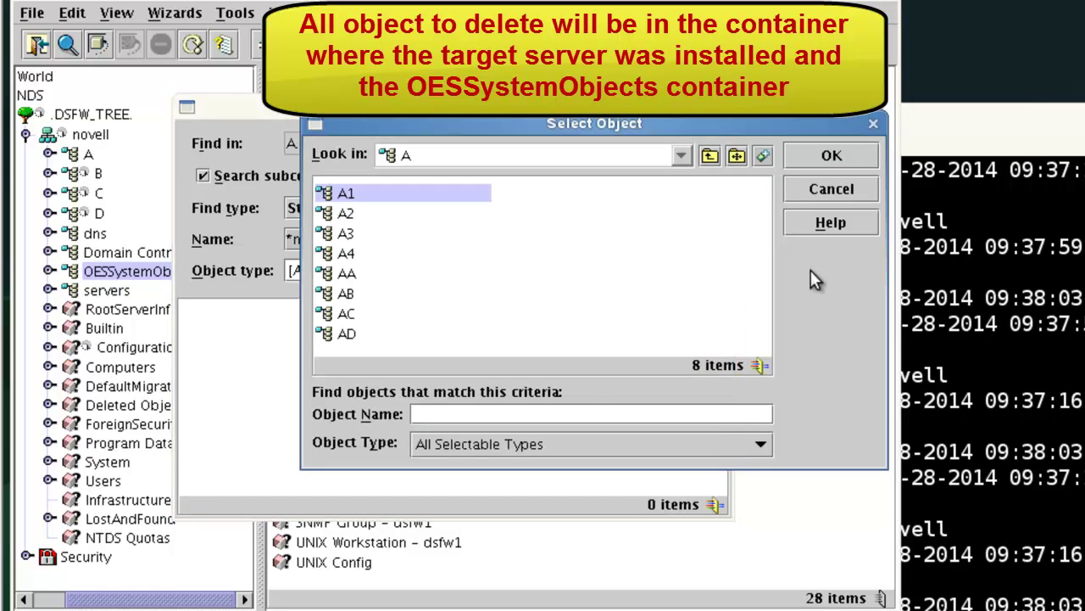
left_click(707, 155)
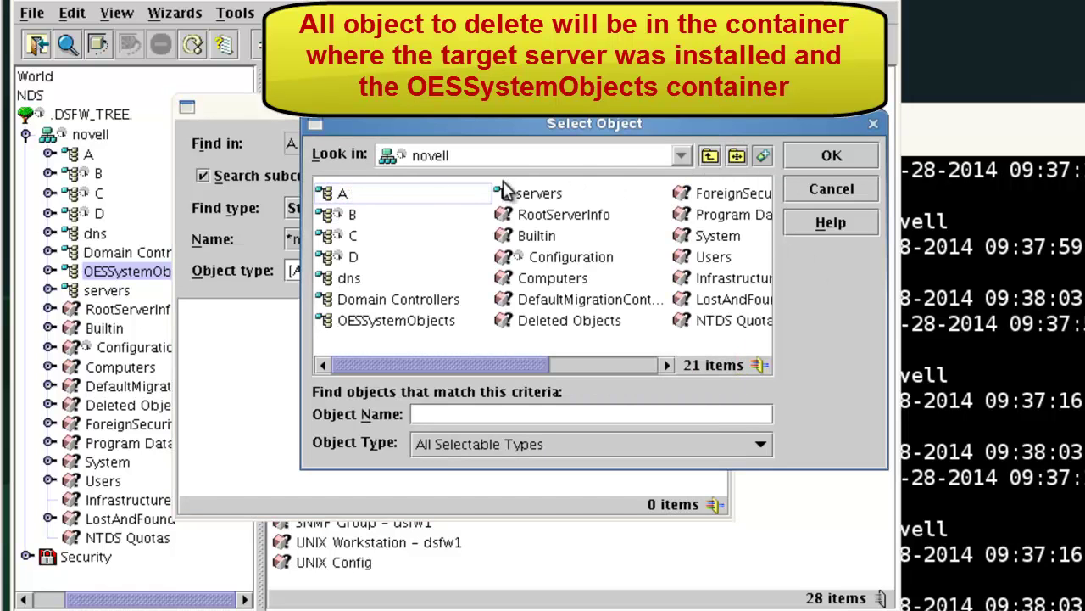
left_click(710, 155)
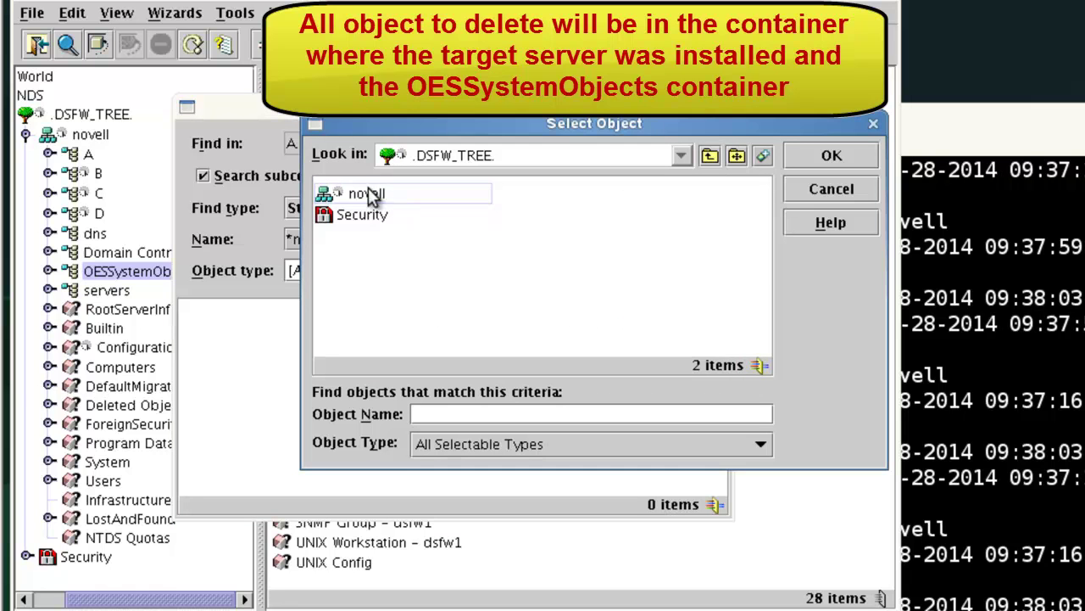
double_click(373, 195)
left_click(831, 156)
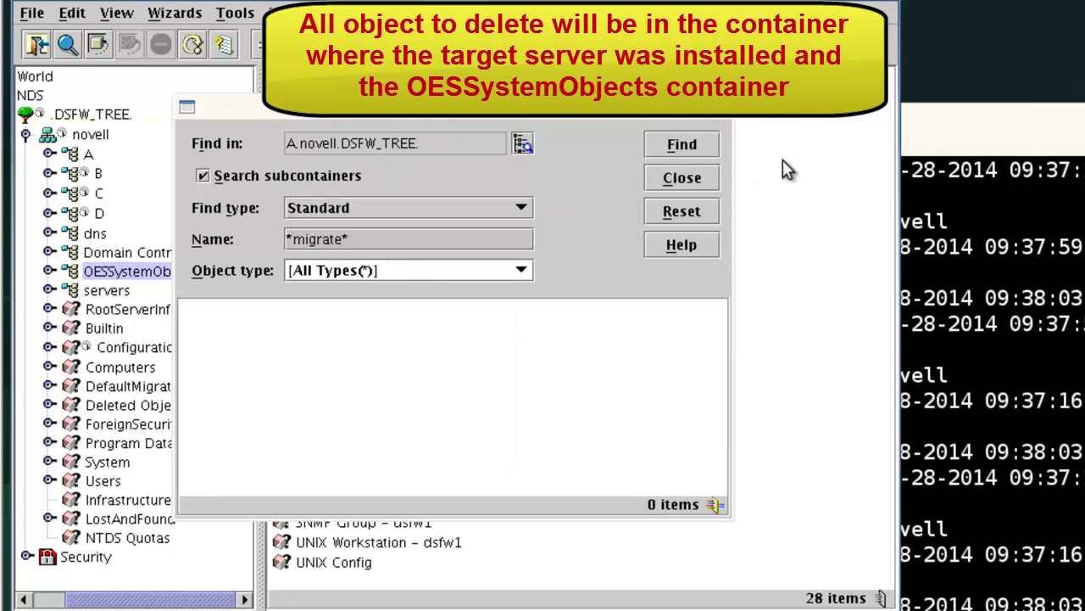
left_click(527, 142)
left_click(839, 161)
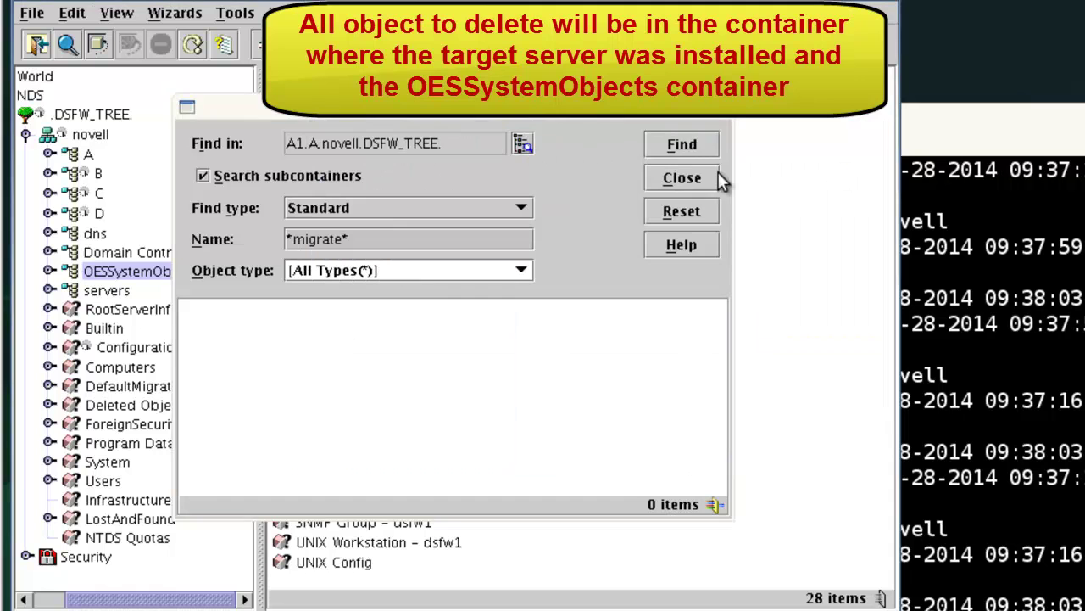
left_click(679, 146)
left_click(592, 417)
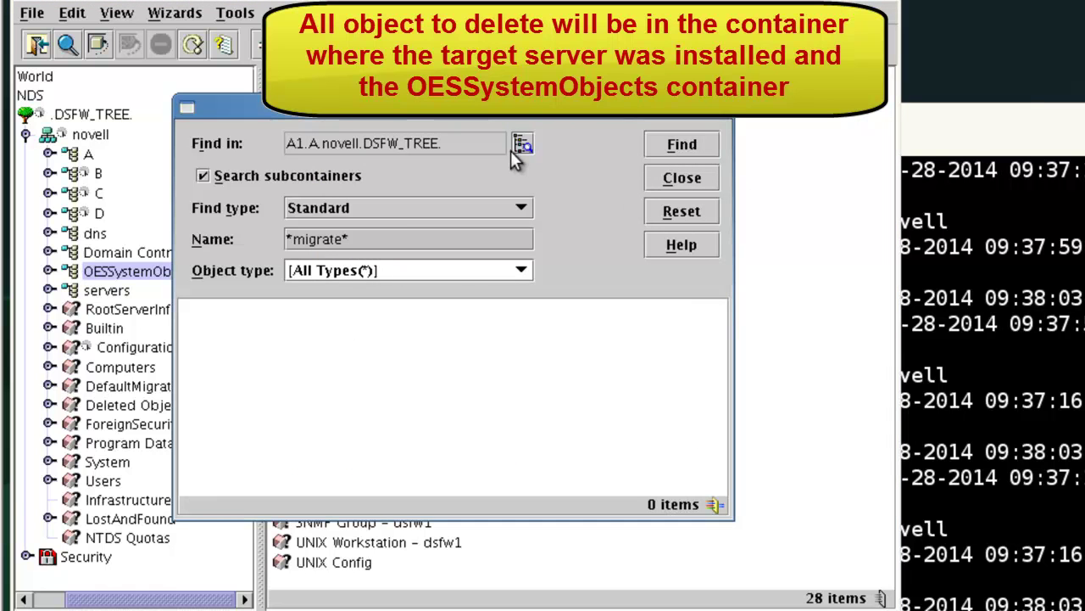
- Scope the *migrate* search to novell, list the 11 dsfwmigrate objects, widen the results, and close Find
left_click(523, 145)
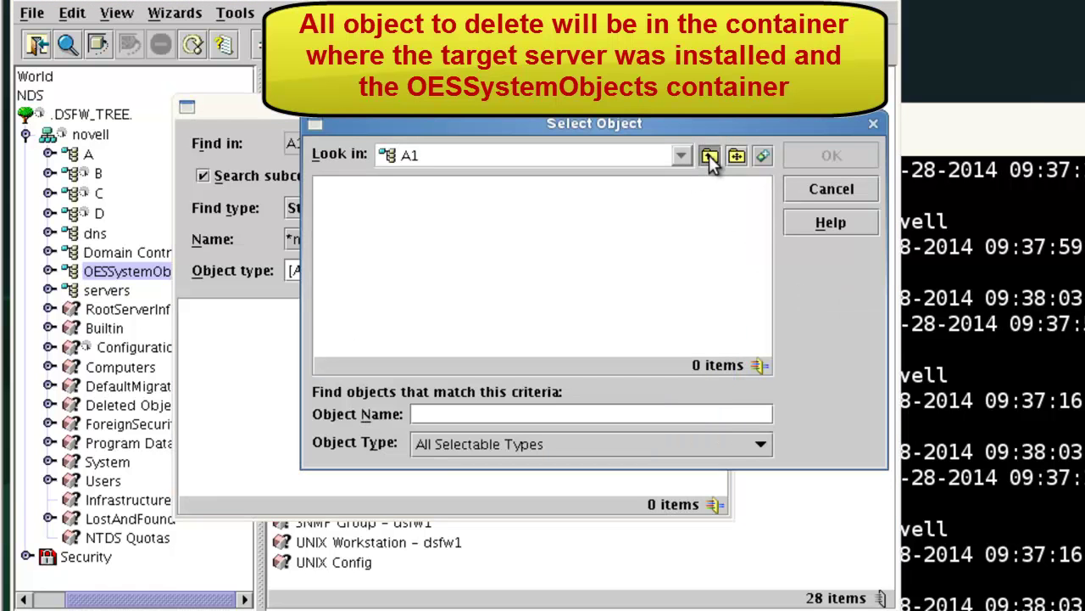
left_click(709, 155)
left_click(709, 155)
left_click(709, 155)
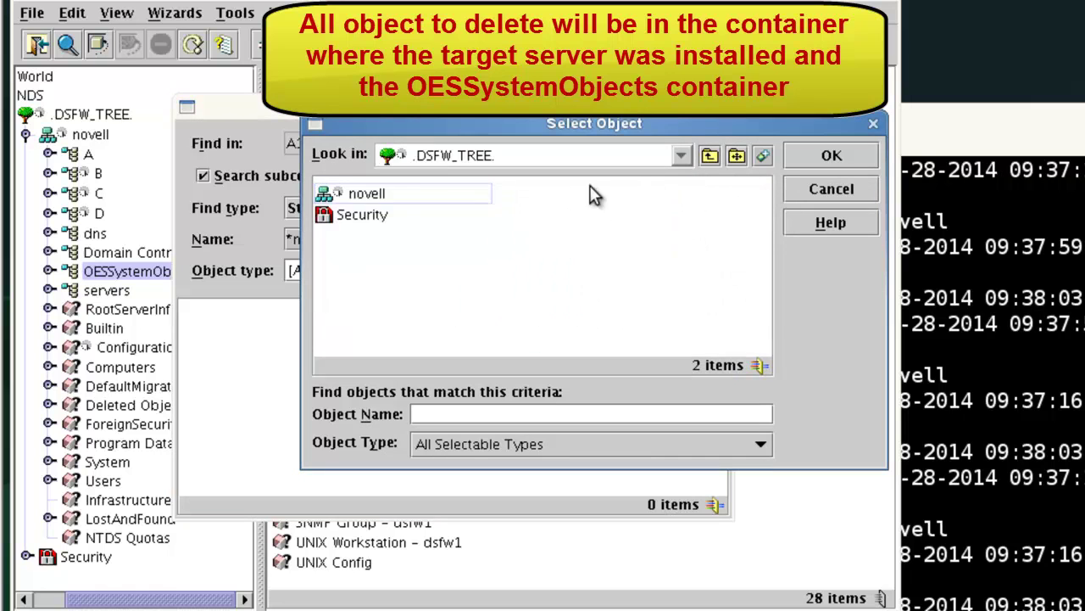
left_click(390, 190)
left_click(811, 153)
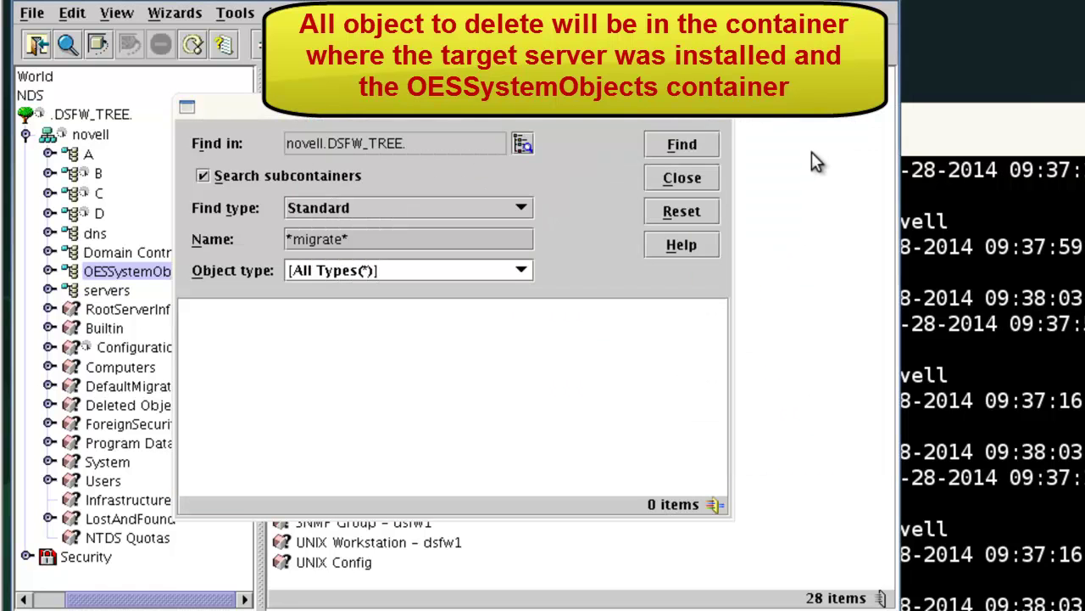
left_click(683, 146)
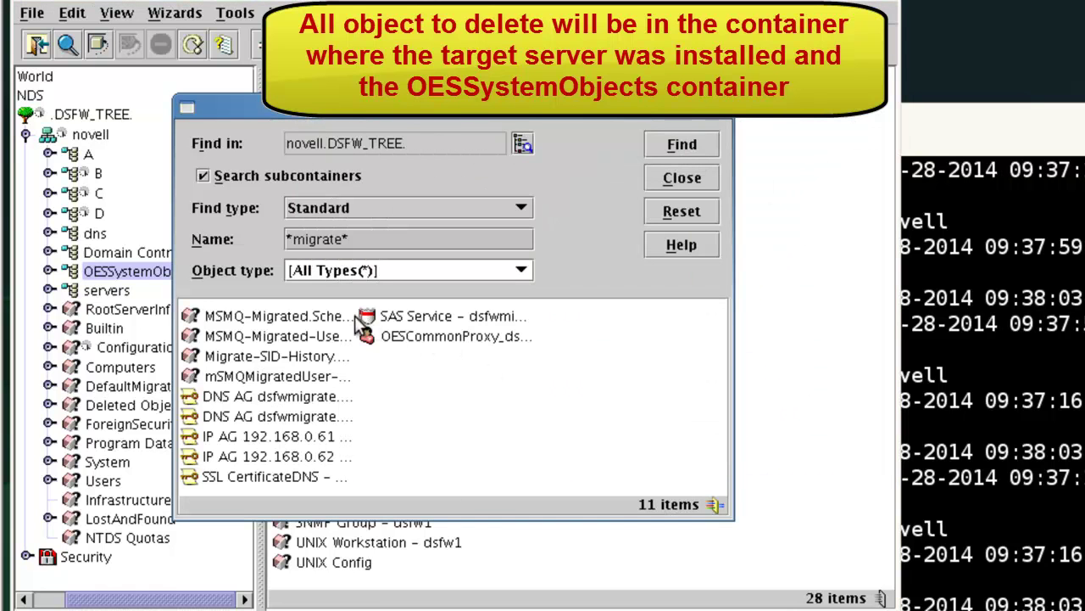
left_click_drag(360, 322, 516, 326)
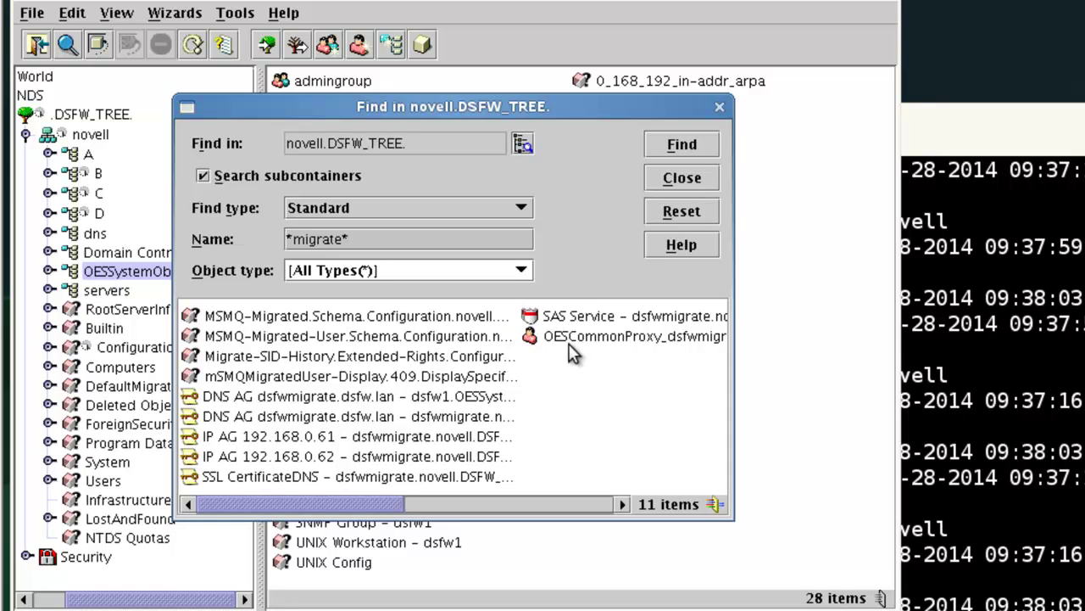
left_click(687, 179)
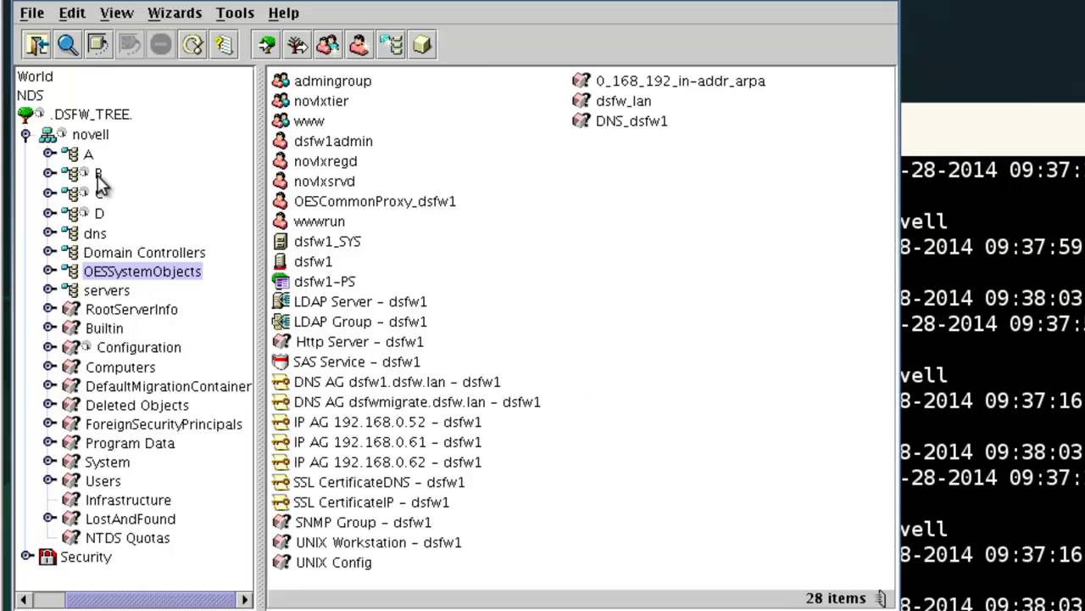
- Delete OESCommonProxy_dsfwmigrate and the five dsfwmigrate objects from SAS Service through SSL CertificateDNS in novell
left_click(71, 136)
left_click(419, 502)
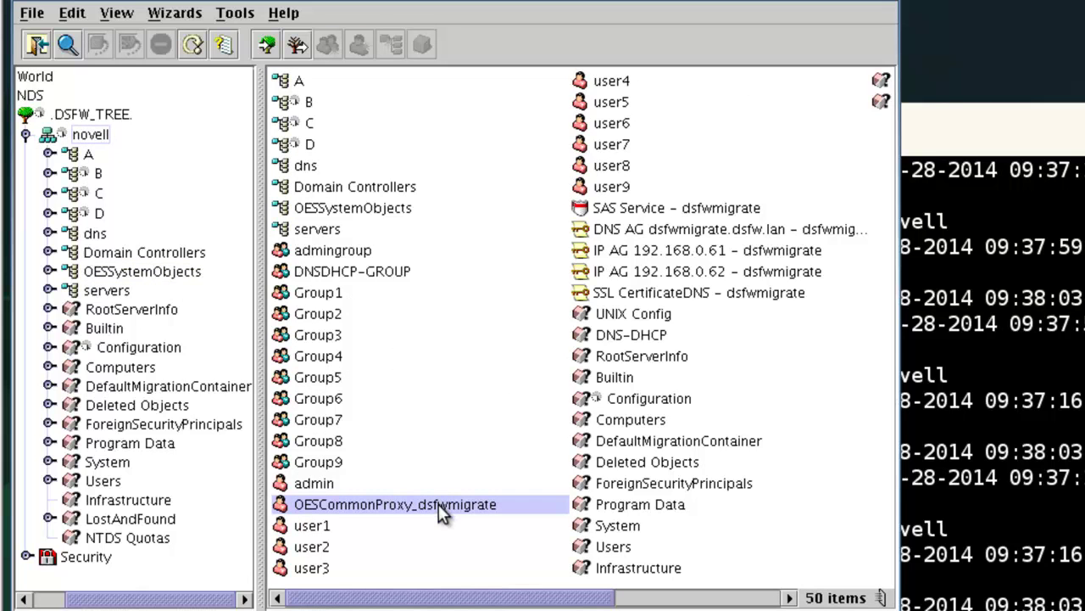
key("Delete")
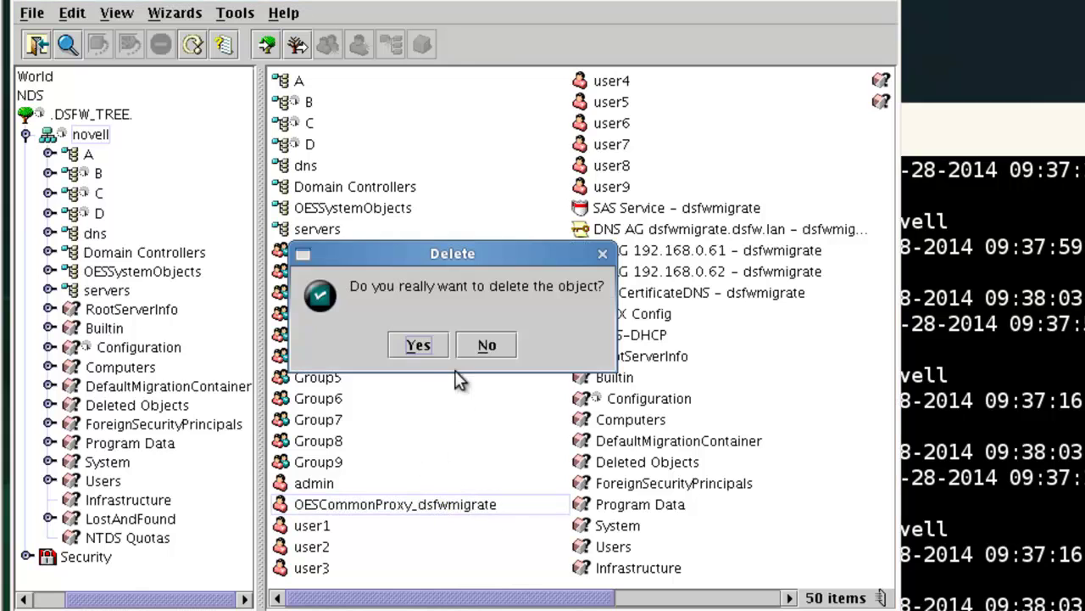
left_click(419, 345)
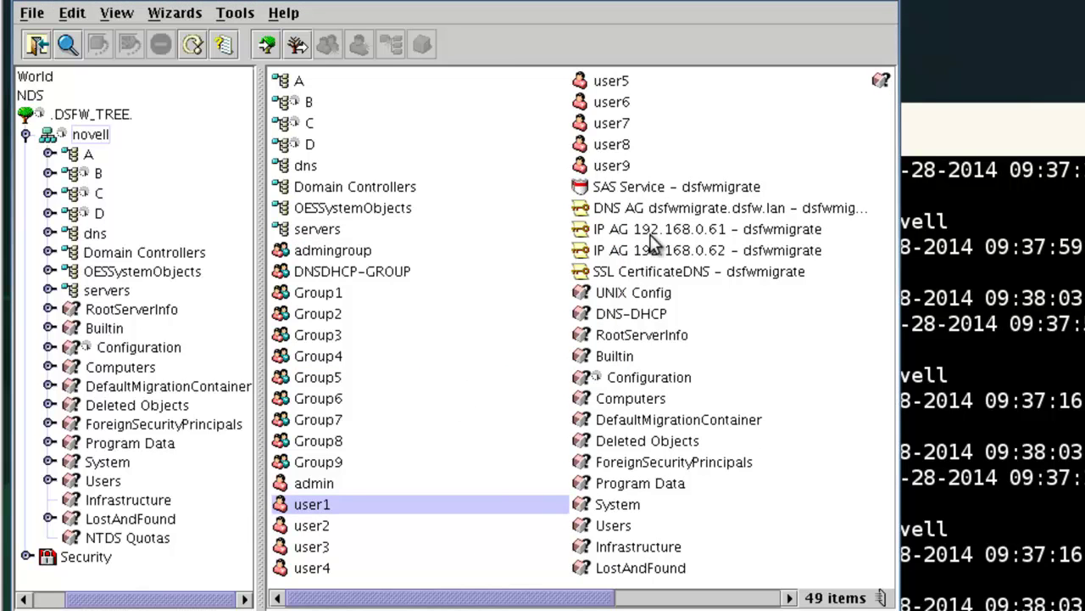
left_click(656, 191)
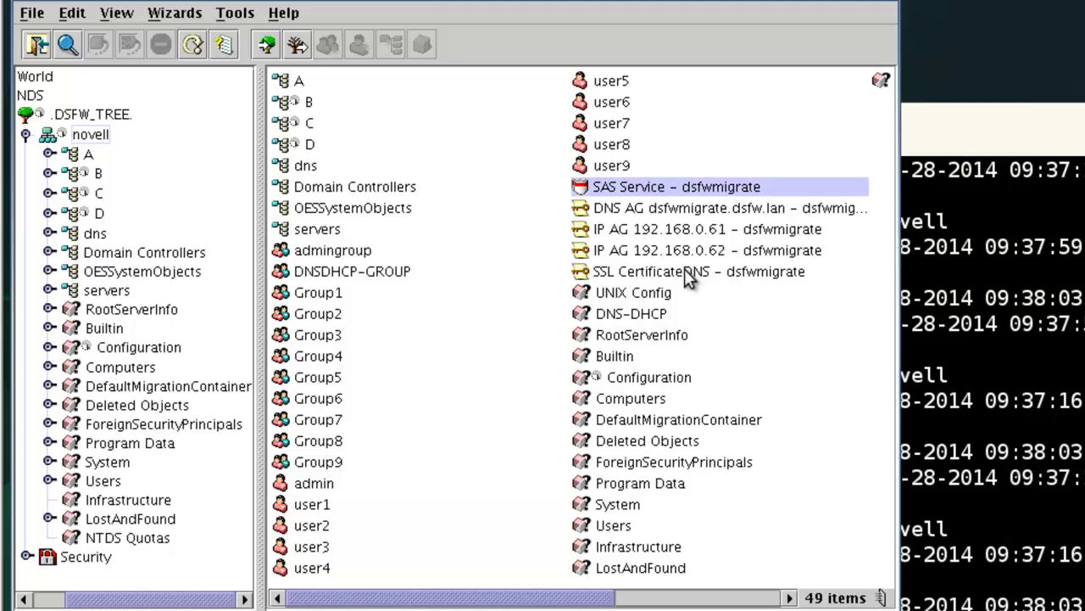
left_click(684, 268, "shift")
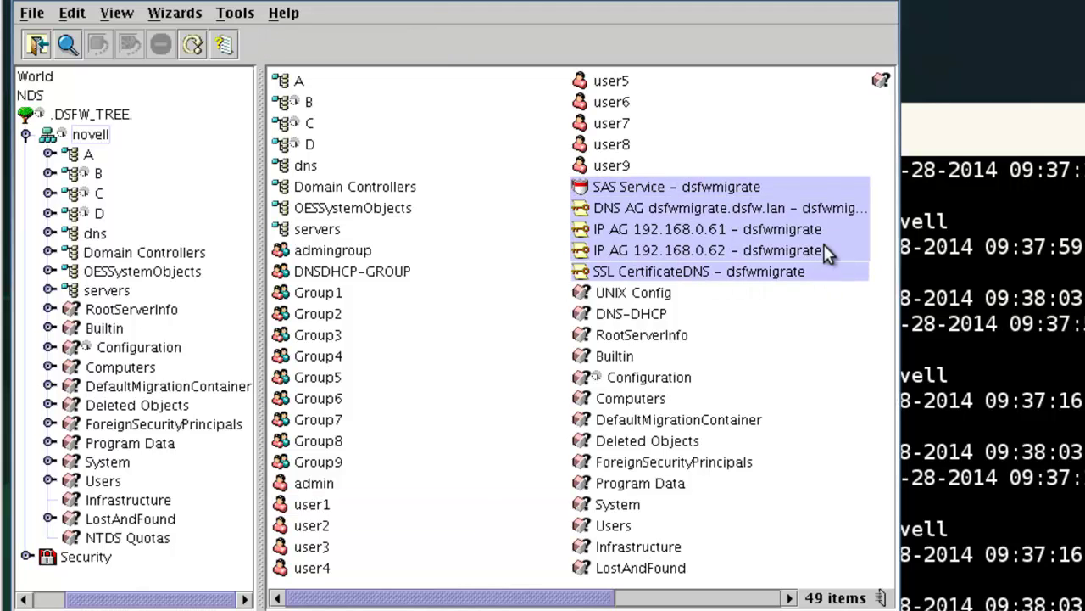
key("Delete")
left_click(428, 343)
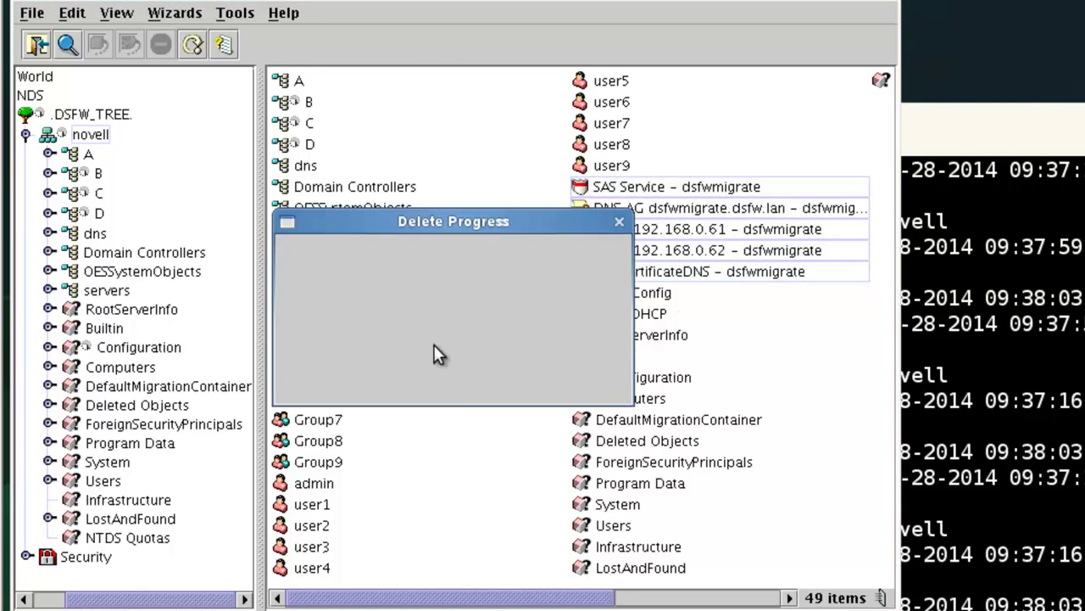
- Delete DNS AG dsfwmigrate.dsfw.lan - dsfw1 from OESSystemObjects, leaving 27 objects
left_click(133, 248)
left_click(133, 268)
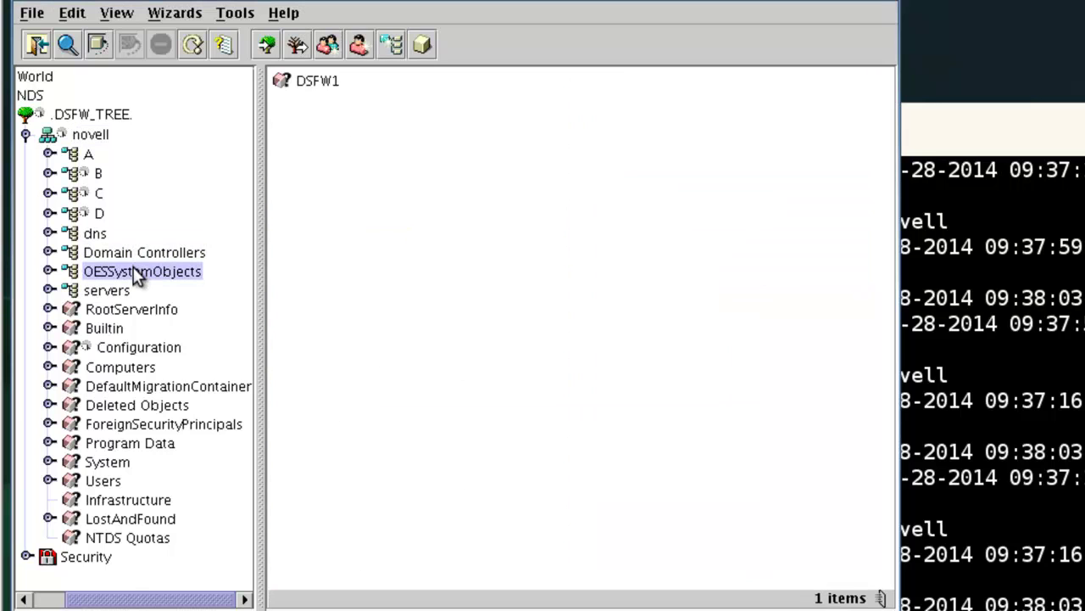
left_click(441, 404)
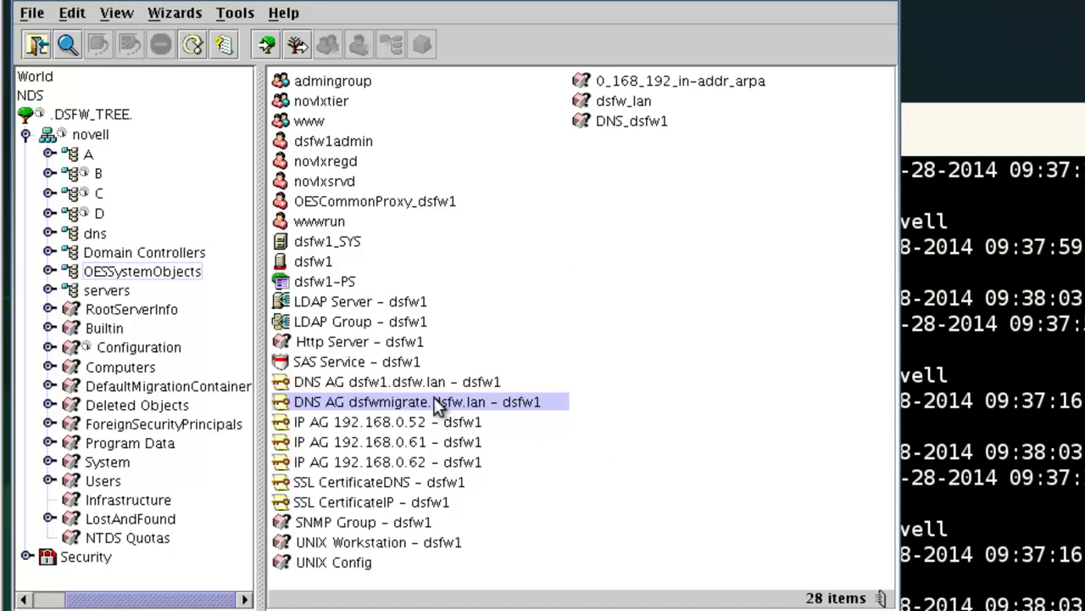
key("Delete")
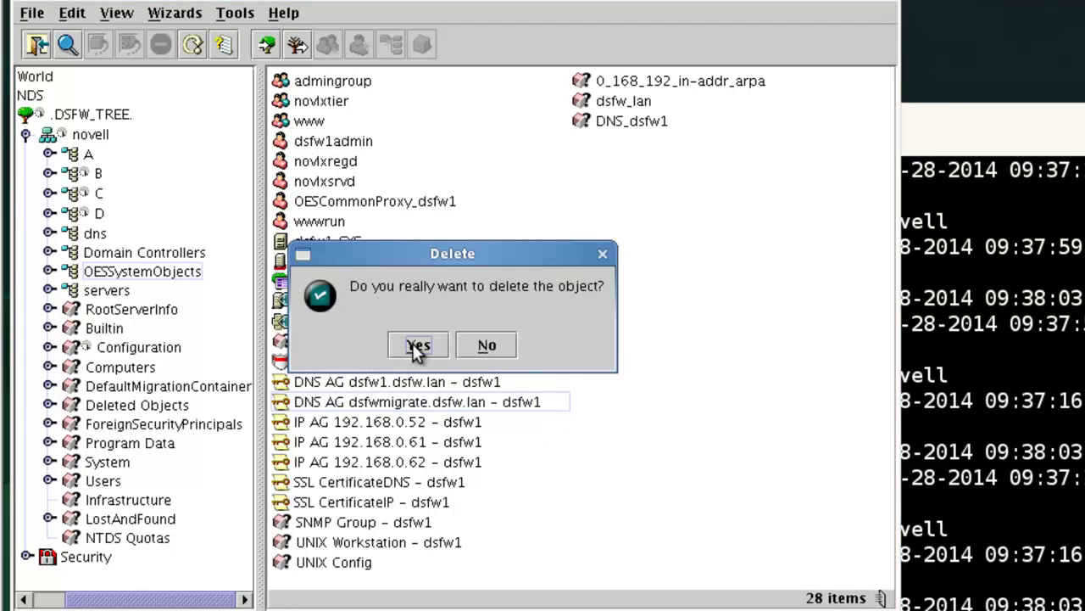
left_click(414, 343)
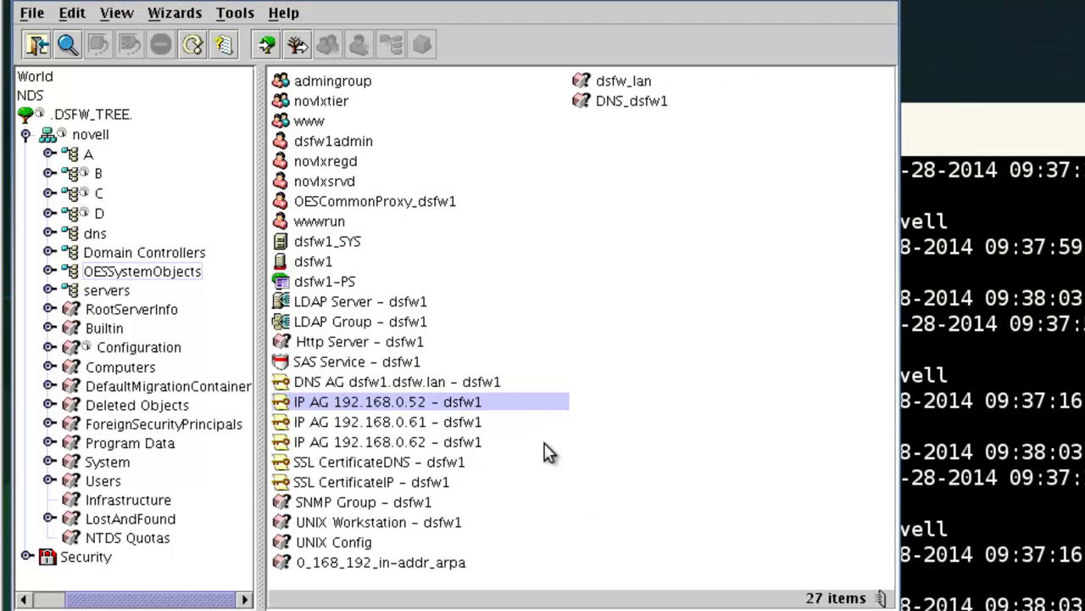
- Show the DSFW_TREE root's two objects, novell and Security, in ConsoleOne
left_click(85, 114)
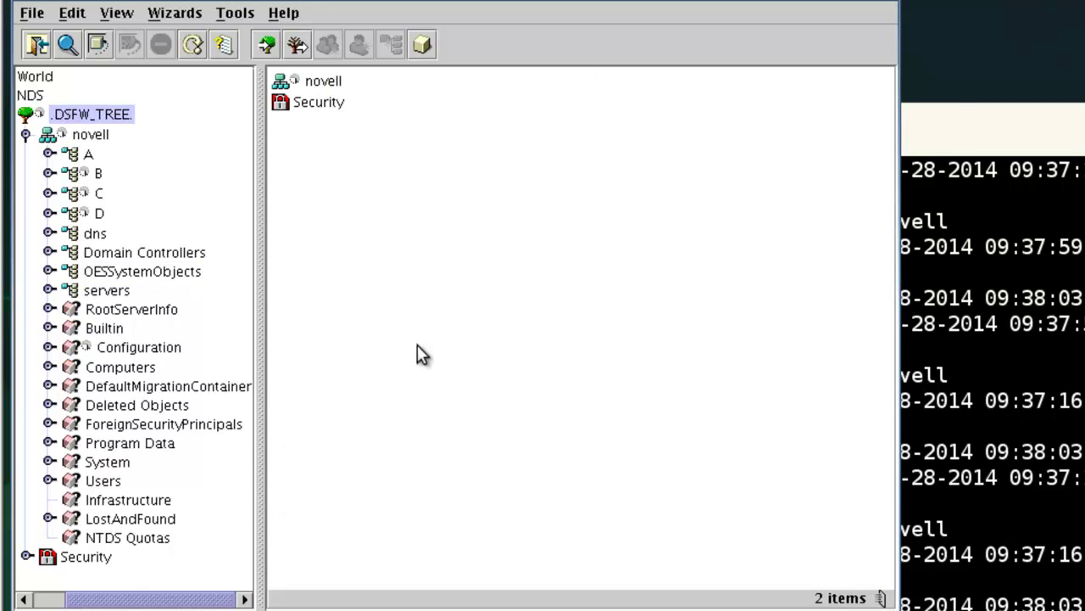